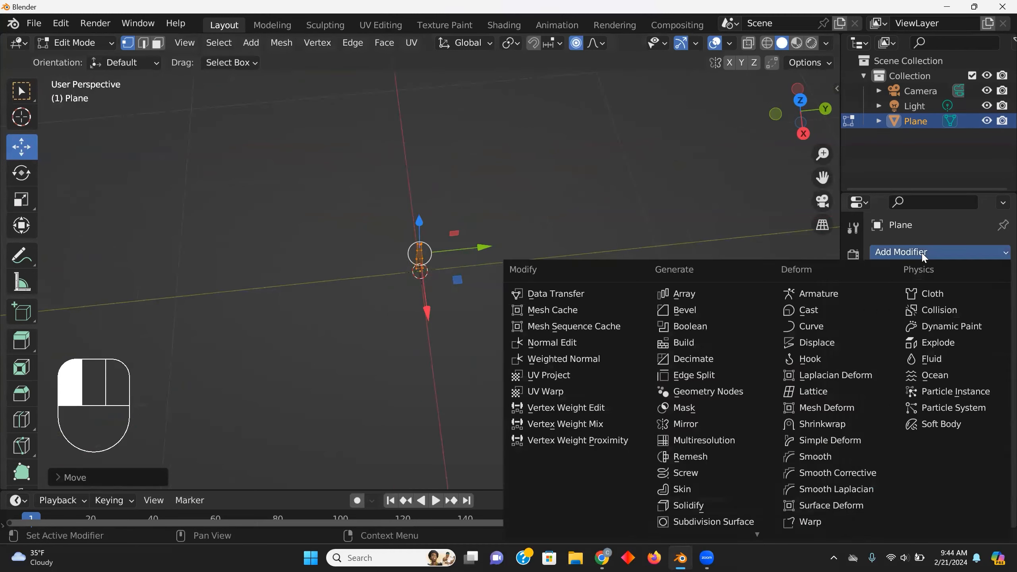
Step: Repeat the grass blade in a row with an Array modifier, adjusting its count and constant offset distances
left_click(889, 417)
left_click_drag(984, 442, 952, 439)
middle_click_drag(541, 344, 593, 313)
scroll(581, 328, "up", 4)
left_click_drag(957, 455, 950, 454)
left_click(984, 317)
middle_click_drag(541, 328, 601, 329)
left_click_drag(930, 442, 927, 441)
left_click(931, 441)
left_click(931, 317)
middle_click_drag(560, 313, 736, 305)
Step: Return to Object Mode and apply the Array modifier to the blade row
key("Tab")
left_click(972, 278)
left_click(962, 295)
Step: Add a second Array modifier with count 13 and relative offset factors X 0 and Y 1.8 to form a blade grid
left_click(925, 253)
left_click(684, 294)
left_click(957, 364)
type("0")
left_click(957, 378)
type("1")
middle_click_drag(561, 313, 641, 308)
left_click(984, 378)
left_click(983, 319)
Step: Try to centre the blade grid by resetting its origin and moving it about 0.30 m along negative Y
middle_click_drag(489, 333, 560, 277)
left_click(21, 148)
left_click(242, 43)
left_click(405, 90)
mouse_move(461, 273)
middle_mouse_down()
mouse_move(455, 246)
mouse_move(458, 281)
middle_mouse_up()
left_click_drag(409, 184, 321, 186)
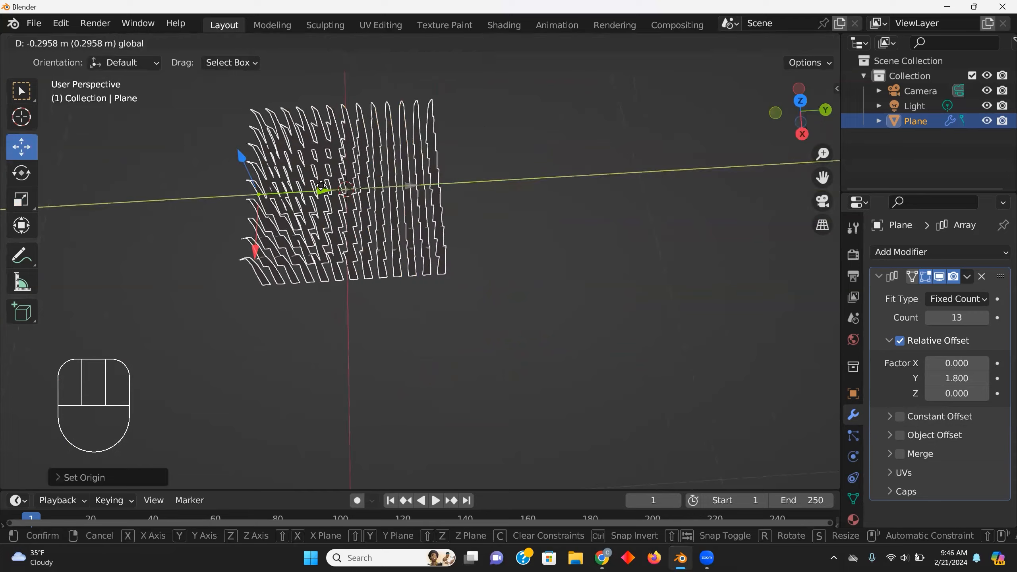
middle_click_drag(385, 341, 383, 291)
key("ctrl+z")
key("Tab")
key("Tab")
Step: Apply the second Array modifier and set the blade grid's geometry to its origin
left_click(969, 277)
left_click(961, 295)
left_click(237, 43)
mouse_move(265, 76)
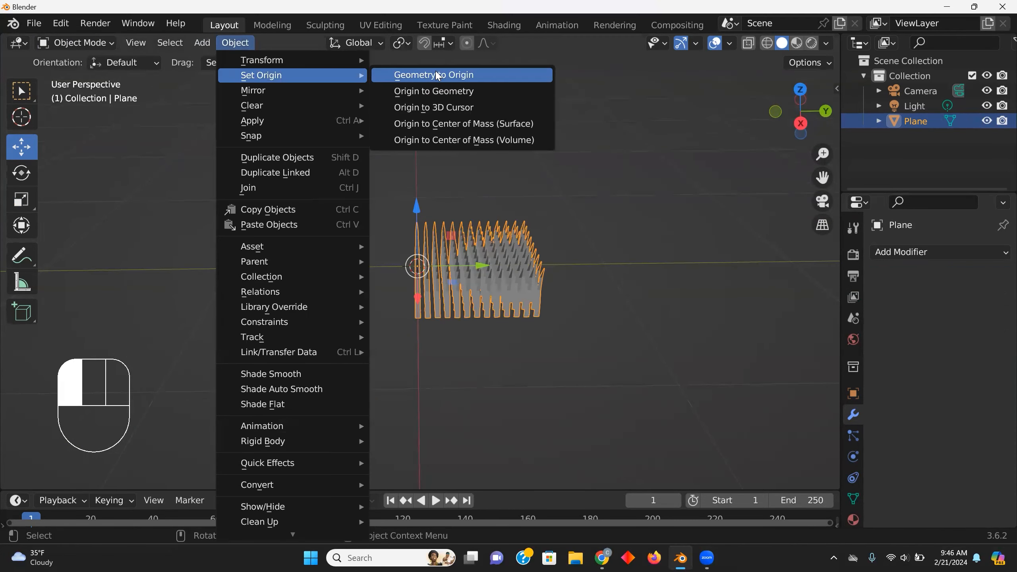
left_click(436, 76)
Step: Move the blade grid upward along Z
middle_click_drag(437, 240, 465, 256)
scroll(441, 248, "up", 2)
left_click_drag(409, 198, 409, 163)
middle_click_drag(437, 236, 360, 236)
left_click(233, 44)
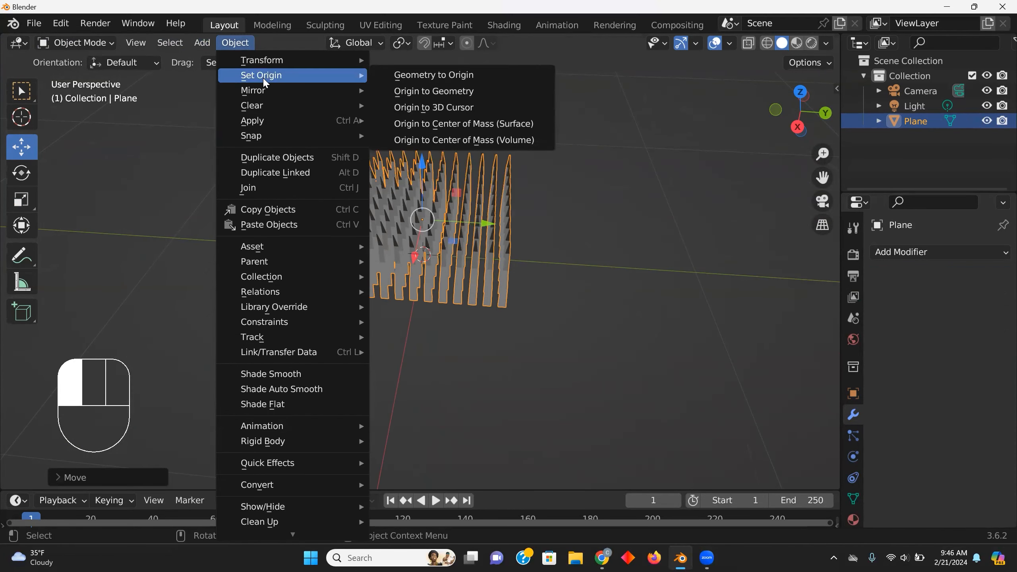
key("Escape")
Step: Separate the blade mesh by loose parts into individual objects and return to Object Mode
key("Tab")
key("p")
left_click(343, 314)
middle_click_drag(343, 313, 365, 308)
left_click(76, 42)
left_click(97, 59)
key("Tab")
left_click(76, 43)
left_click(98, 58)
middle_click_drag(132, 341, 204, 312)
Step: Run Randomize Transform on all the separated blades and vary their rotation around X, Y and Z
left_click(203, 44)
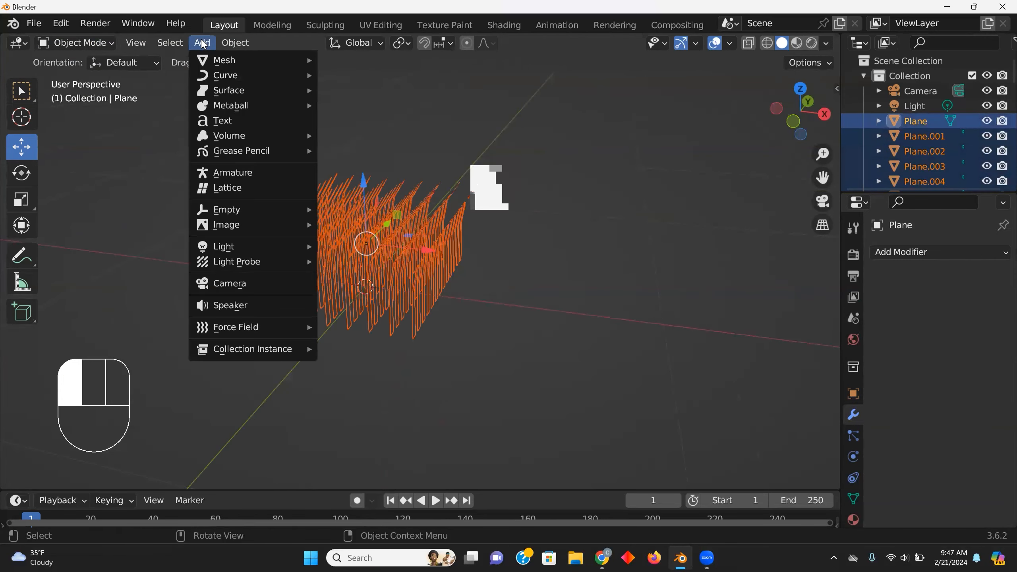
left_click(405, 240)
middle_click_drag(405, 280, 388, 293)
left_click(58, 478)
left_click_drag(194, 364, 224, 364)
middle_click_drag(276, 306, 187, 300)
left_click_drag(194, 364, 176, 364)
mouse_move(189, 379)
left_mouse_down()
mouse_move(216, 379)
mouse_move(192, 379)
left_mouse_up()
left_click_drag(195, 394, 240, 394)
Step: Randomize the blades' scale along X, Y and Z
middle_click_drag(304, 341, 344, 341)
left_click_drag(227, 441, 212, 441)
left_click_drag(200, 458, 210, 458)
left_click_drag(201, 473, 220, 473)
middle_click_drag(461, 381, 385, 293)
Step: Apply all transforms to the blades and join them into one object
left_click(235, 43)
left_click(405, 164)
left_click(235, 43)
left_click(241, 185)
Step: In Edit Mode with X-ray on, box-select the lower ends of the blades and scale them down
key("Tab")
key("a")
left_click(795, 111)
left_click(749, 43)
left_click(21, 91)
left_click_drag(283, 355, 715, 276)
left_click(577, 44)
left_click(21, 199)
left_click_drag(484, 233, 487, 271)
middle_click_drag(487, 277, 465, 295)
left_click_drag(423, 294, 432, 293)
middle_click_drag(416, 292, 393, 252)
Step: Box-select the upper parts of the blades, scale them outward with proportional editing, and return to Object Mode
left_click_drag(232, 154, 532, 236)
left_click_drag(468, 219, 475, 219)
left_click_drag(249, 152, 534, 214)
left_click(577, 43)
left_click_drag(468, 206, 501, 205)
scroll(486, 205, "down", 9)
middle_click_drag(501, 248, 516, 321)
left_click(577, 44)
middle_click_drag(520, 281, 561, 296)
left_click(749, 43)
left_click(76, 43)
left_click(72, 59)
middle_click_drag(673, 304, 587, 315)
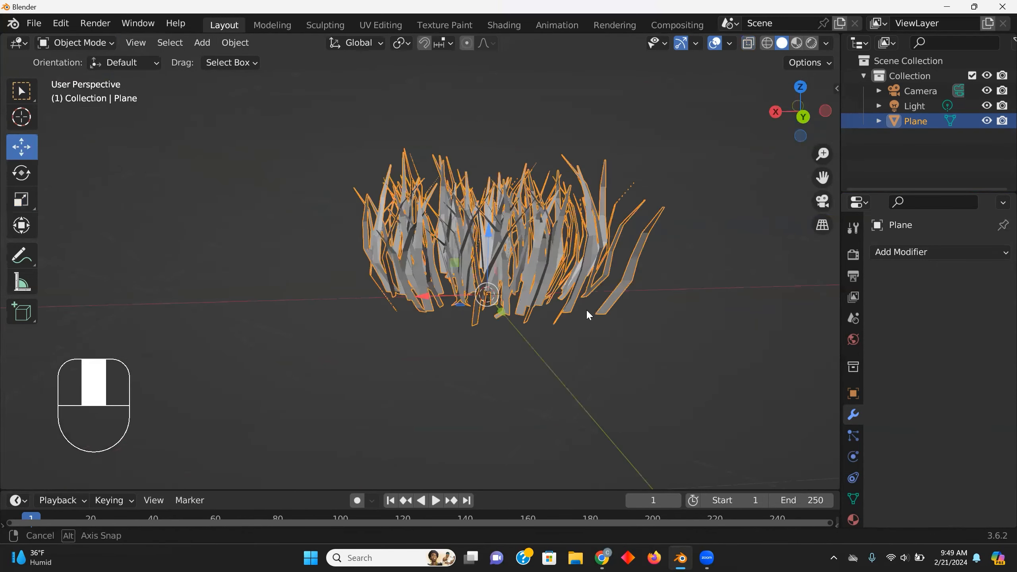
Step: Create a new material for the grass clump and name it grass
left_click(235, 42)
left_click(256, 329)
middle_click_drag(352, 300, 289, 296)
left_click(853, 519)
left_click(931, 313)
double_click(921, 315)
type("grass")
key("Return")
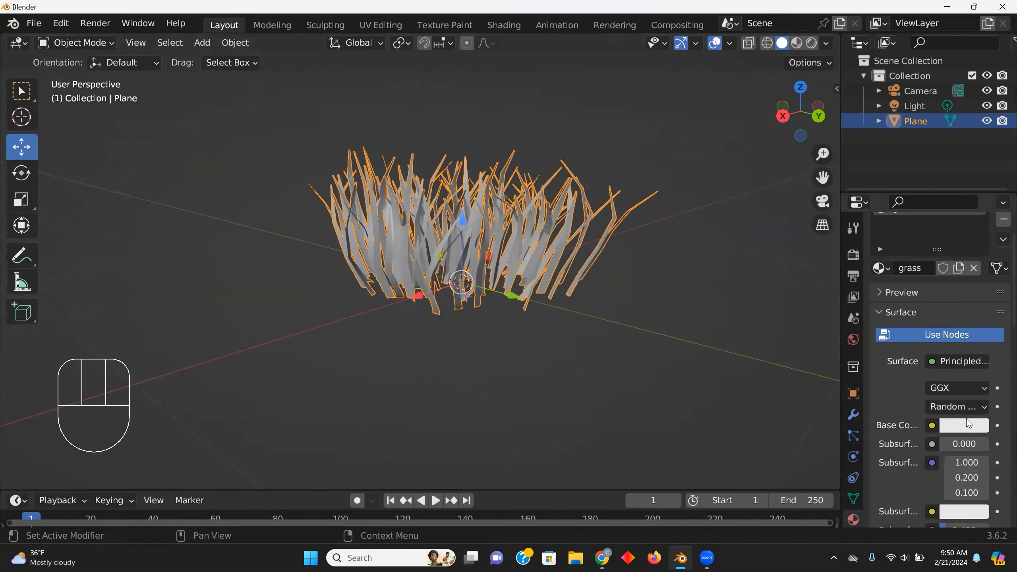
Step: Set the grass material's base color to dark green and switch the viewport to rendered shading
left_click(967, 424)
left_click_drag(913, 266, 881, 251)
left_click_drag(978, 219, 977, 268)
left_click(797, 43)
left_click(714, 151)
left_click(812, 43)
Step: Set the grass subsurface color to yellow with hue 0.156 and saturation 0.731, and raise the subsurface amount
left_click(964, 465)
left_click_drag(911, 302, 889, 316)
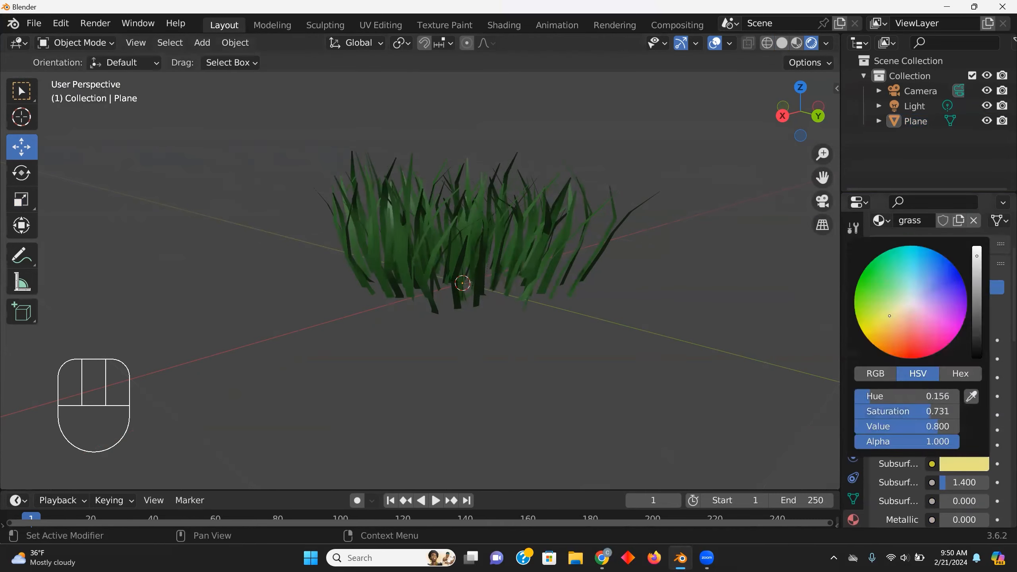
left_click_drag(961, 397, 979, 397)
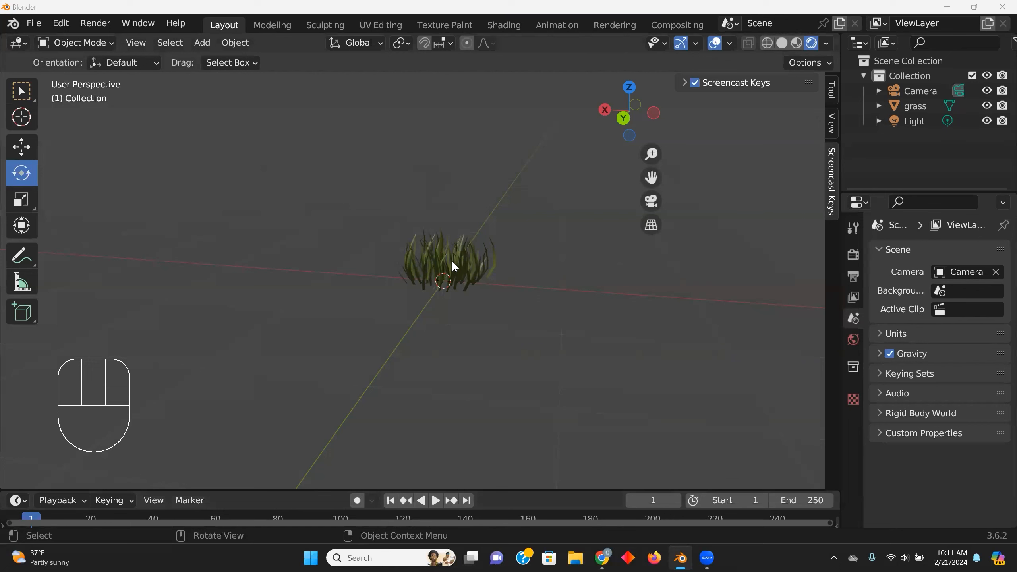
Step: Add a plane mesh under the grass clump
left_click(234, 43)
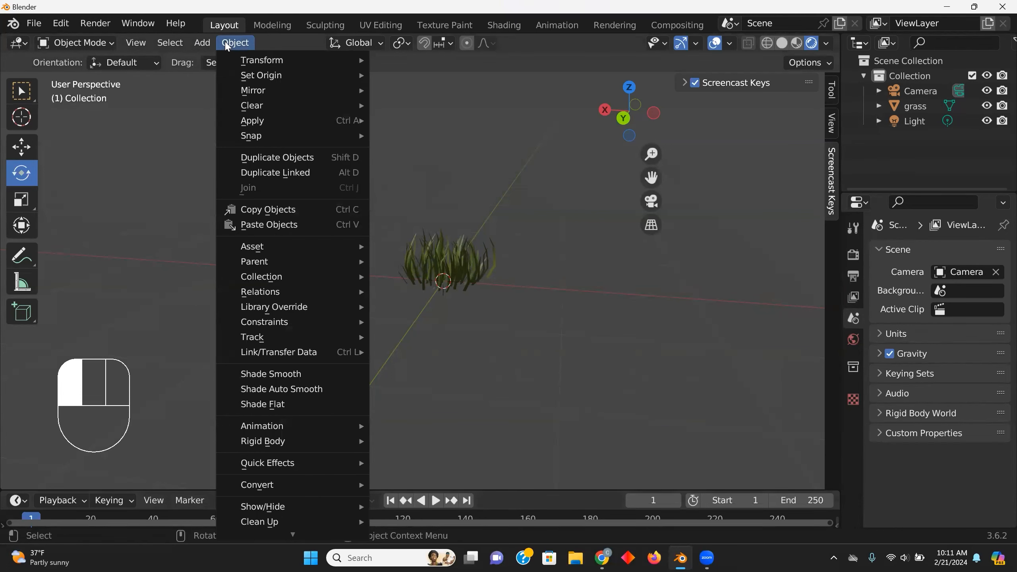
mouse_move(201, 42)
mouse_move(223, 61)
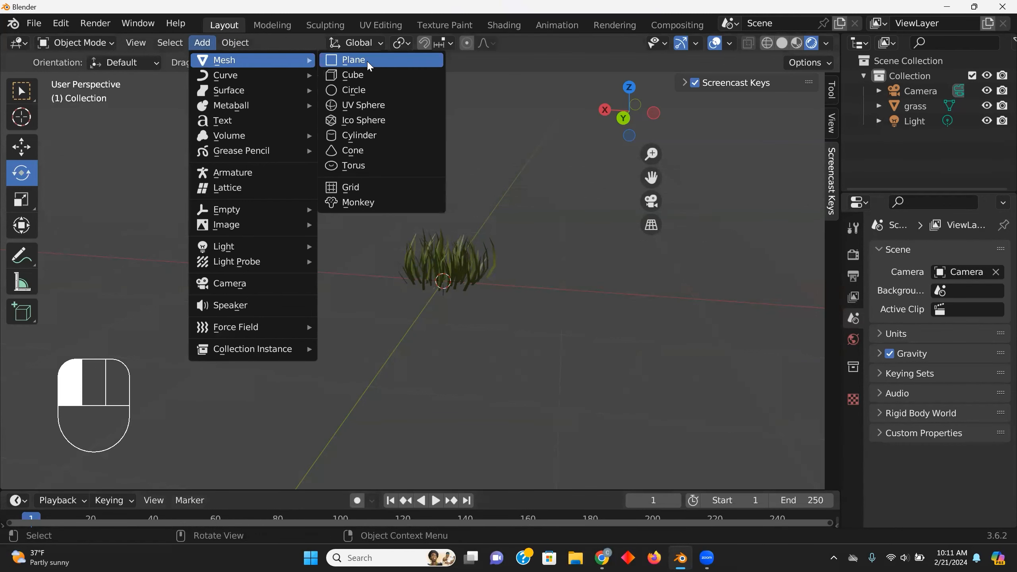
left_click(367, 61)
scroll(472, 278, "down", 6)
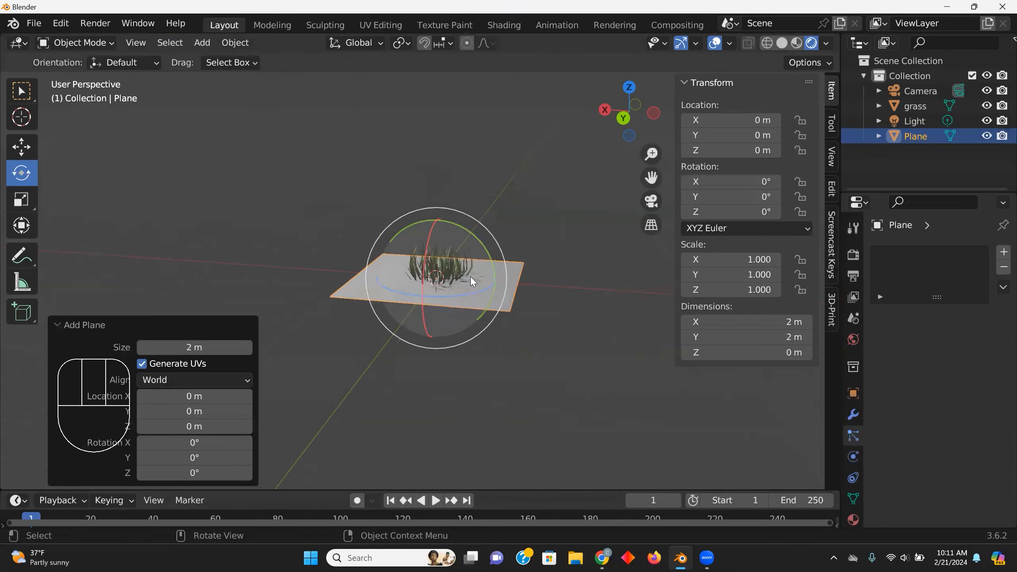
middle_click_drag(461, 283, 460, 308)
Step: Scale the plane in Edit Mode to a ground surface about 11 m wide
left_click(103, 45)
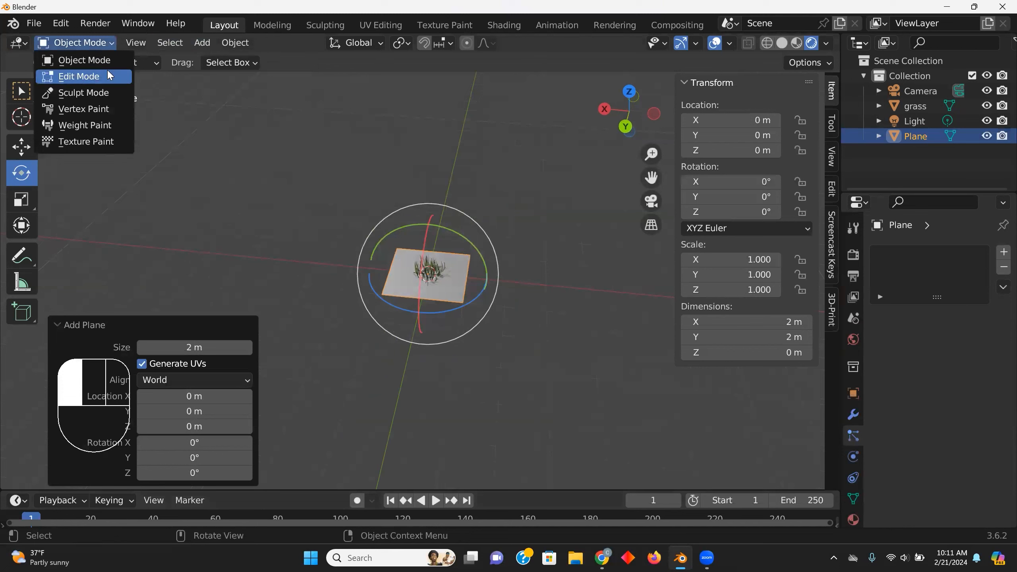
left_click(107, 74)
key("s")
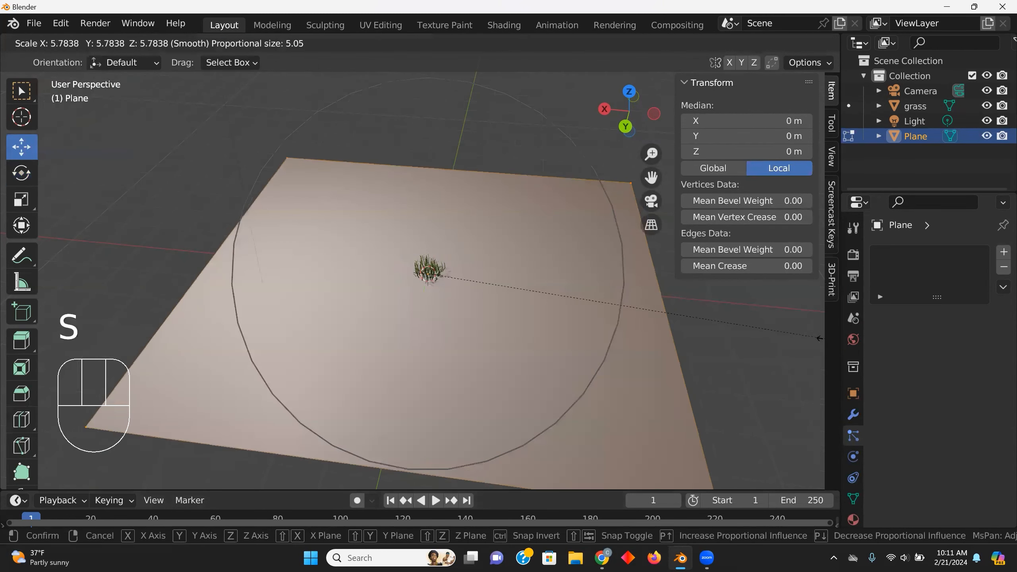
left_click(607, 356)
scroll(550, 318, "down", 3)
key("s")
left_click(550, 321)
scroll(549, 323, "up", 2)
scroll(549, 324, "down", 1)
middle_click_drag(548, 324, 486, 376)
key("s")
left_click(537, 322)
Step: Subdivide the ground plane with 7 cuts
scroll(489, 336, "up", 3)
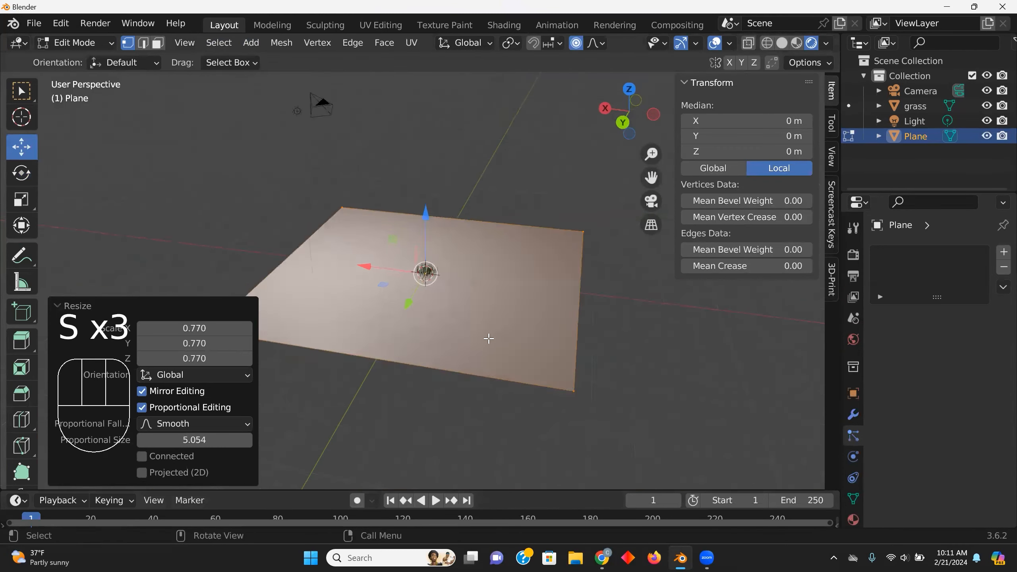
scroll(540, 354, "down", 3)
right_click(539, 349)
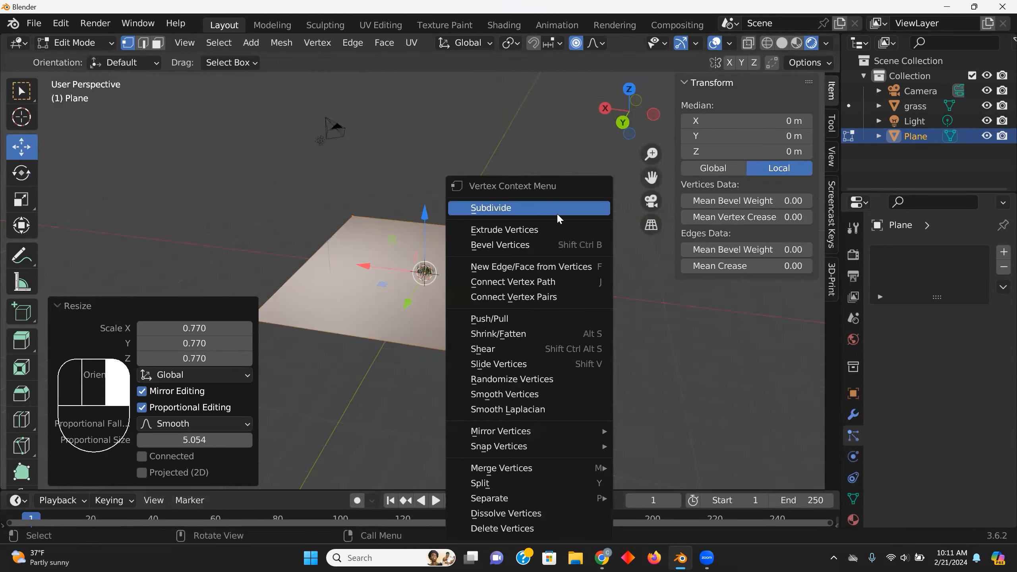
left_click(556, 213)
left_click_drag(195, 375, 239, 375)
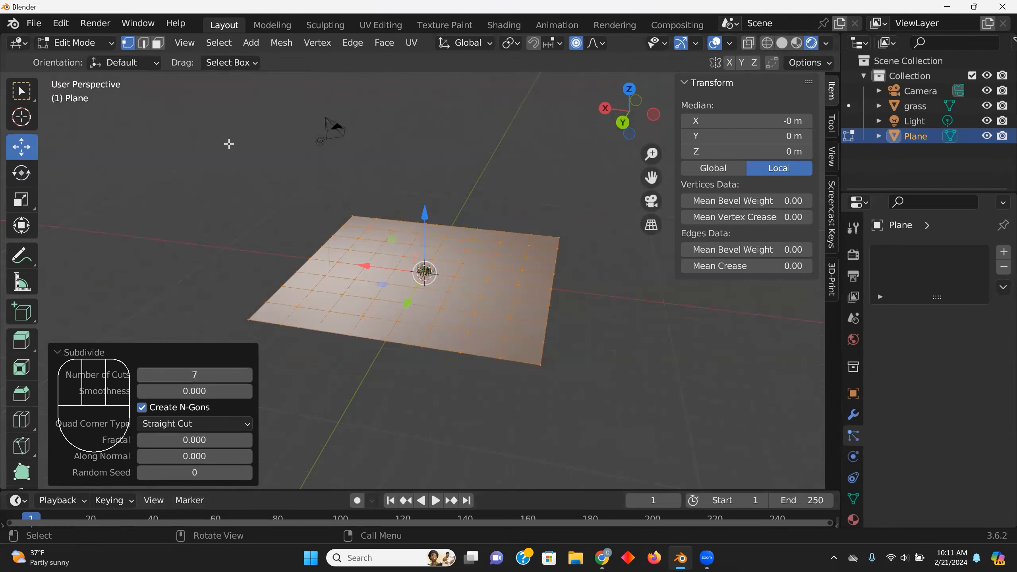
Step: Select four spread-out vertices inside the ground plane and raise them slightly along Z with proportional editing
left_click(526, 258)
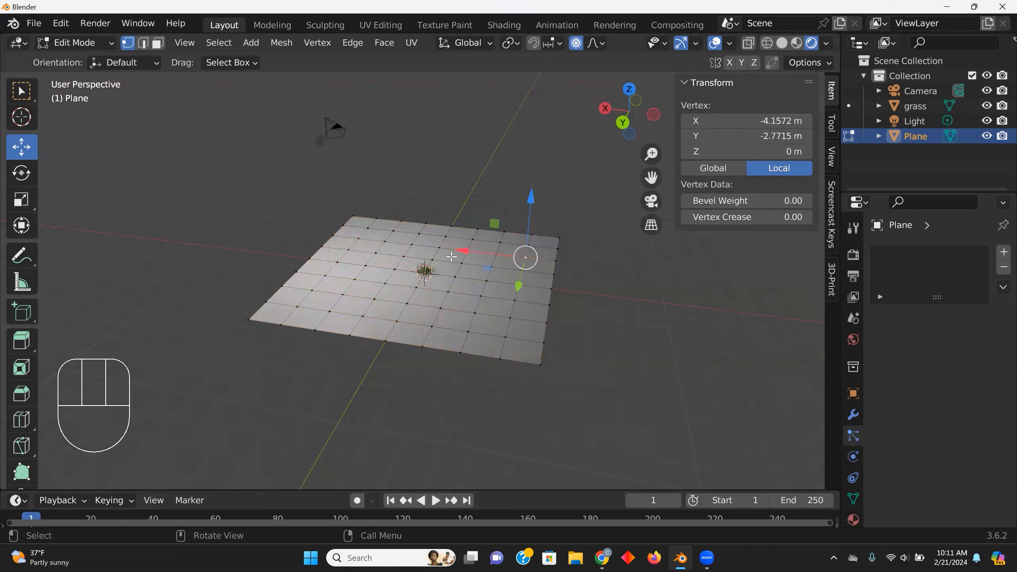
left_click(410, 245, "shift")
left_click(329, 310, "shift")
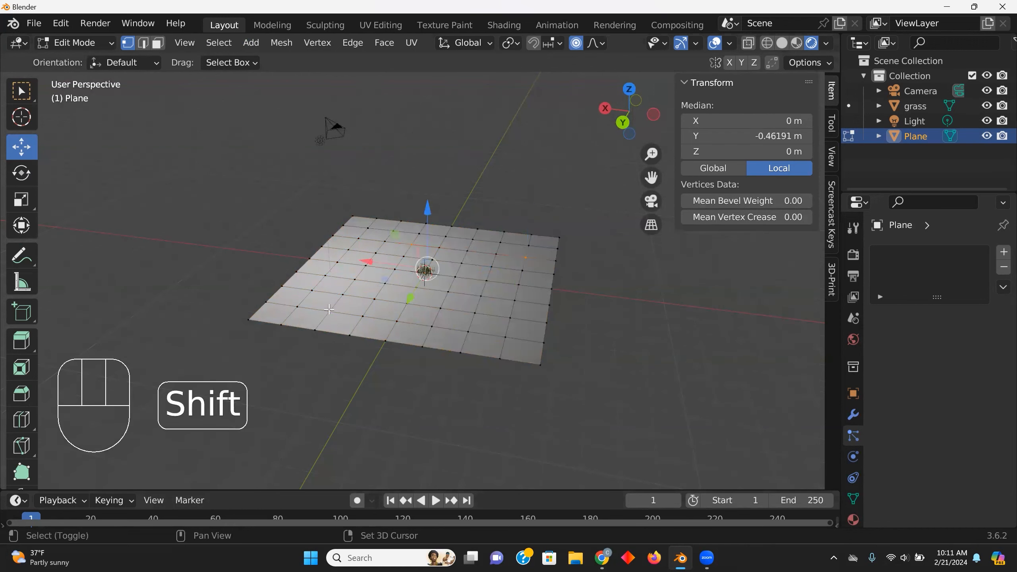
left_click(440, 311, "shift")
left_click_drag(432, 217, 430, 207)
scroll(430, 207, "up", 7)
scroll(430, 207, "down", 2)
Step: Raise the far corner of the ground plane slightly and the near corner about 0.30 m along Z
left_click(353, 211)
left_click_drag(349, 154, 349, 144)
left_click(540, 365)
left_click_drag(547, 306, 547, 283)
middle_click_drag(547, 283, 477, 287)
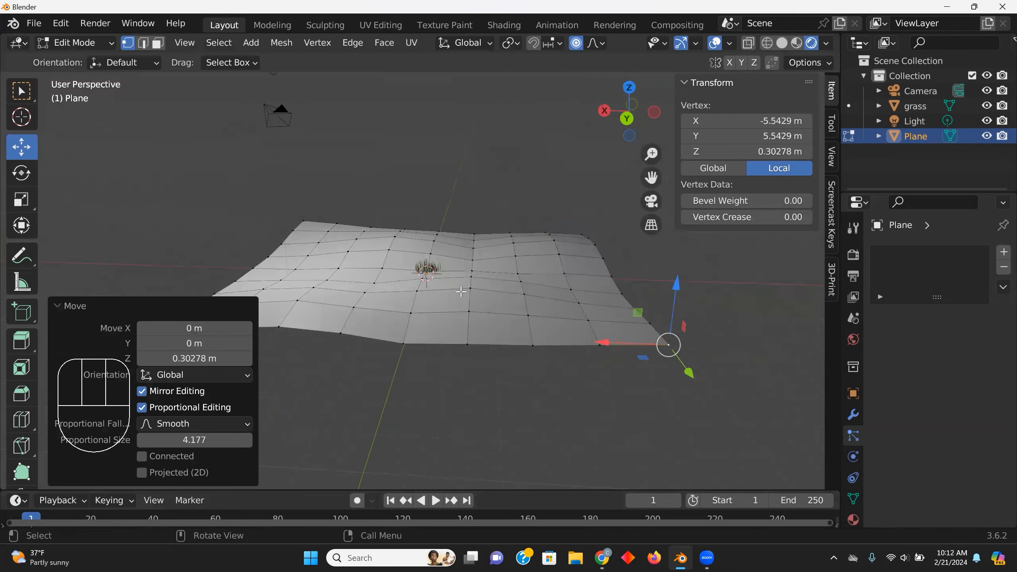
Step: Lower a vertex in front of the grass clump about 0.73 m along Z to form a dip
left_click(470, 289)
left_click_drag(469, 220, 471, 305)
middle_click_drag(471, 304, 341, 281)
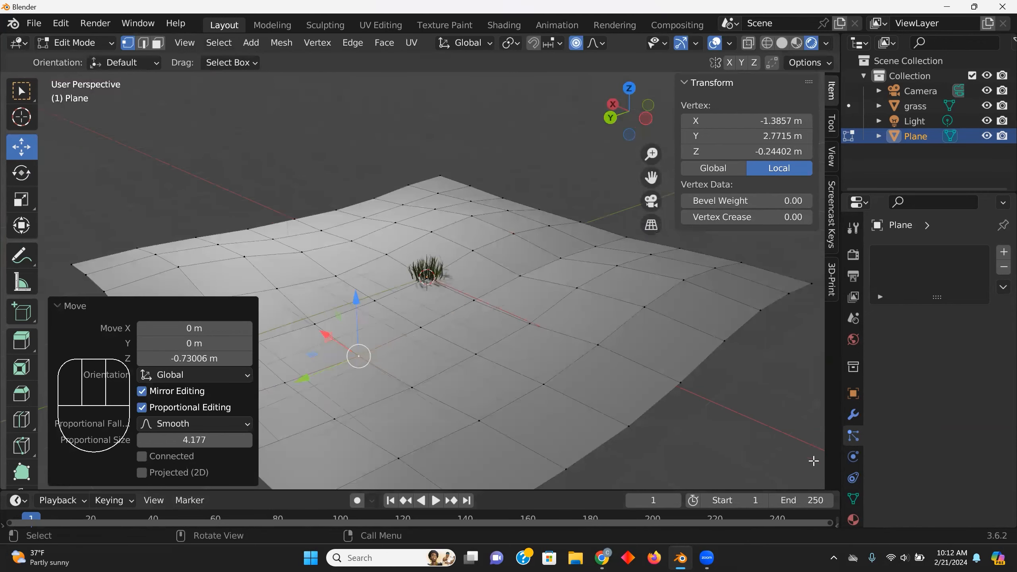
Step: Create a new material for the ground plane and set its base color to brown, hex 906C39
left_click(853, 520)
left_click(951, 317)
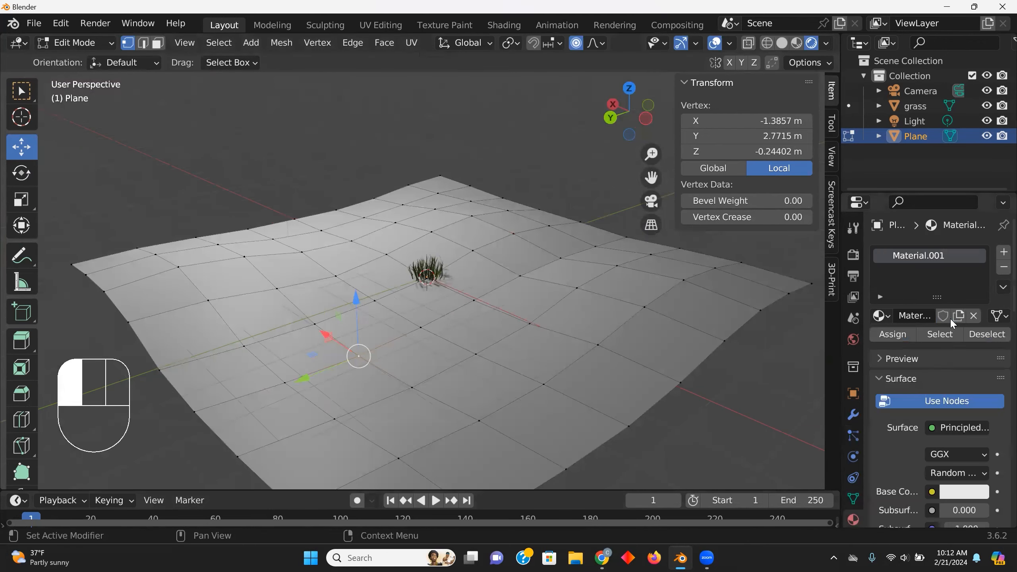
left_click(965, 492)
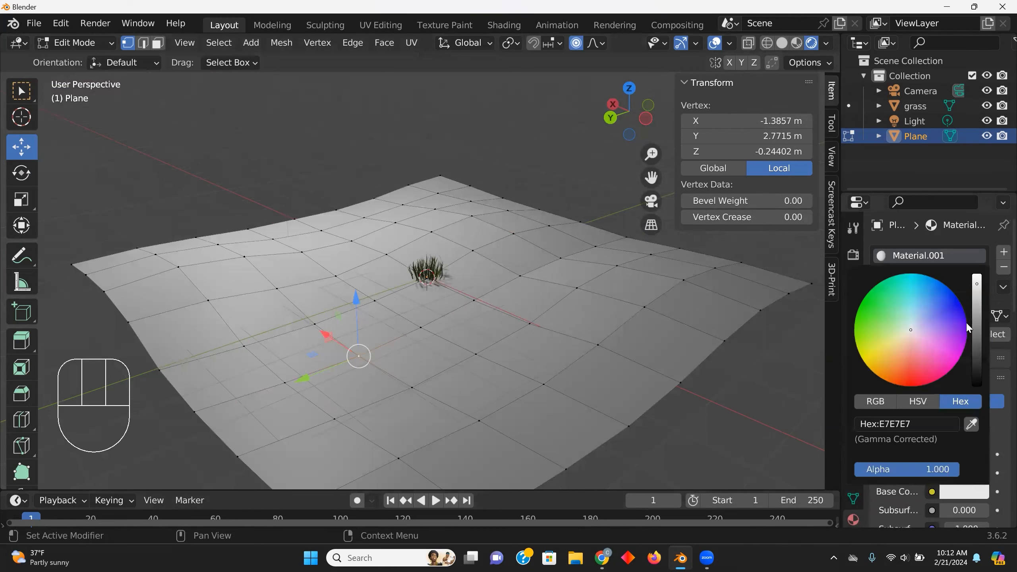
left_click_drag(911, 329, 899, 358)
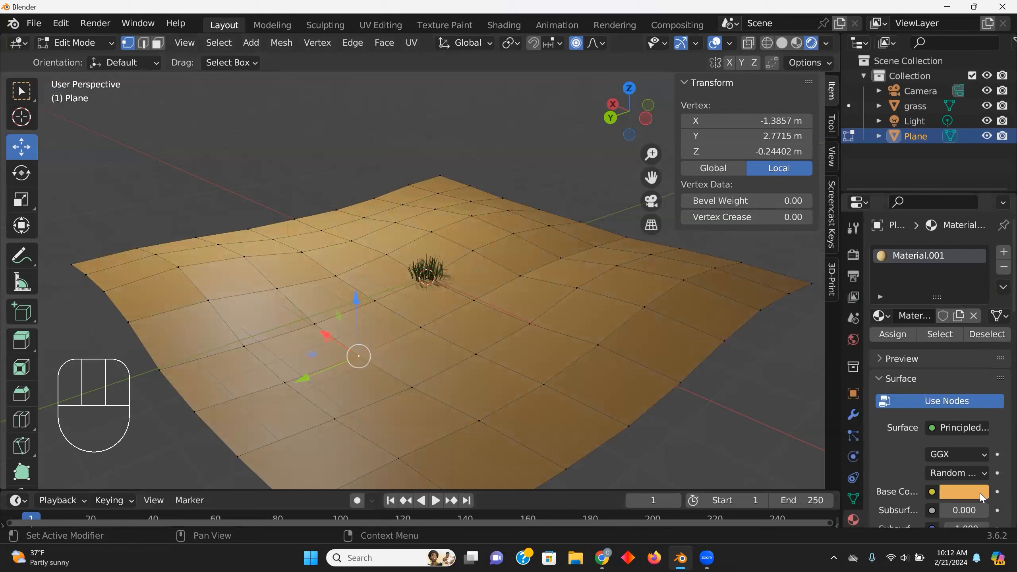
left_click(958, 497)
left_click_drag(974, 354, 977, 324)
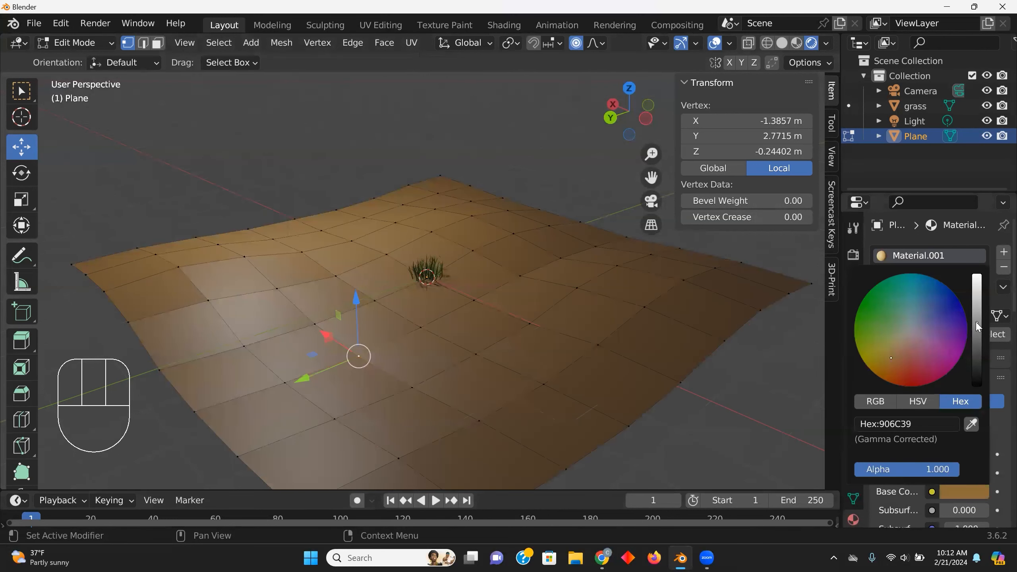
left_click(998, 463)
scroll(1001, 467, "down", 8)
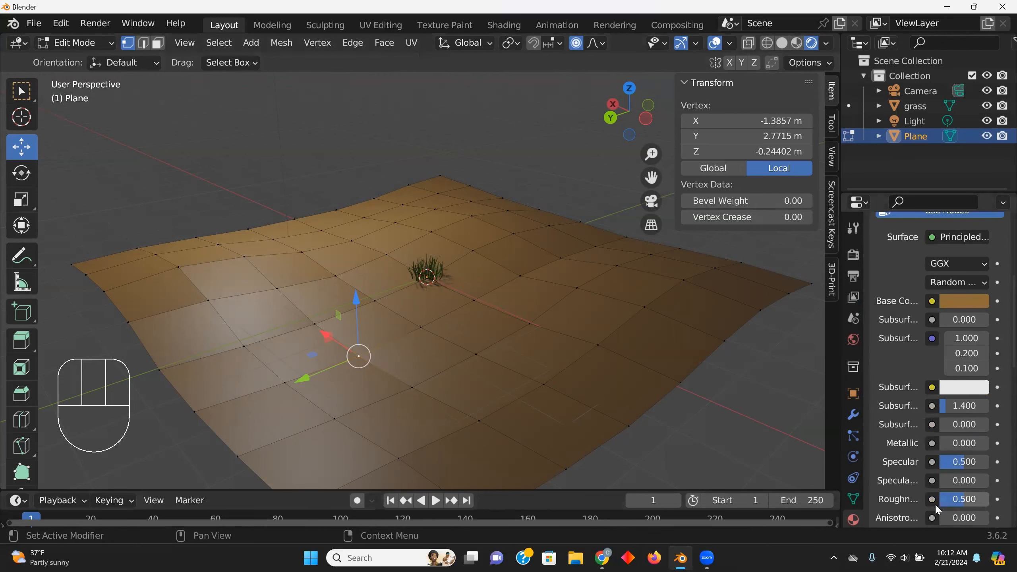
Step: Raise the roughness of the ground plane's brown material to 1.000
left_click_drag(964, 499, 991, 499)
scroll(464, 320, "down", 4)
middle_click_drag(314, 289, 322, 291)
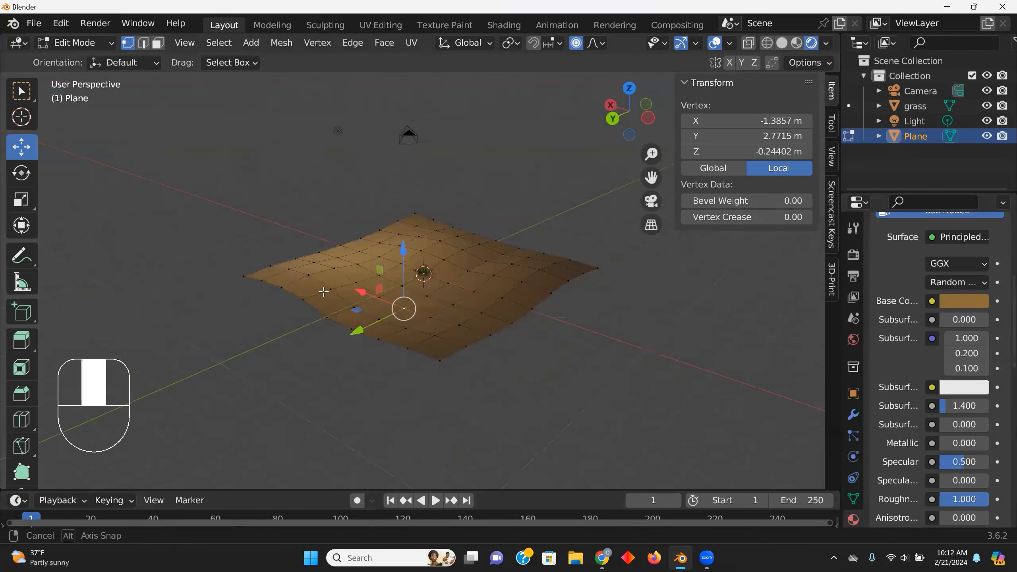
Step: Return to Object Mode and apply Shade Smooth to the ground plane
left_click(75, 45)
left_click(80, 61)
scroll(419, 280, "up", 4)
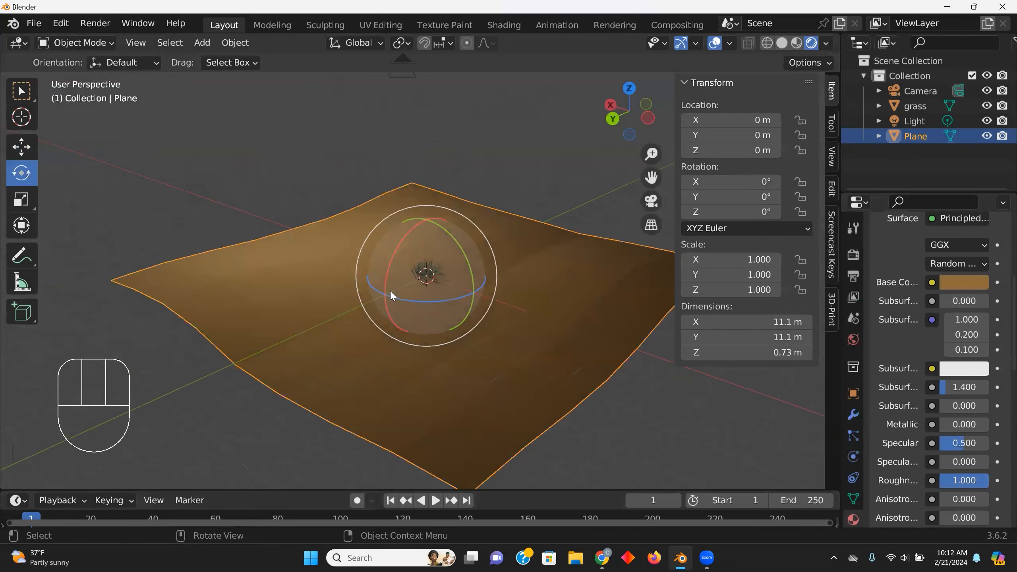
left_click(235, 43)
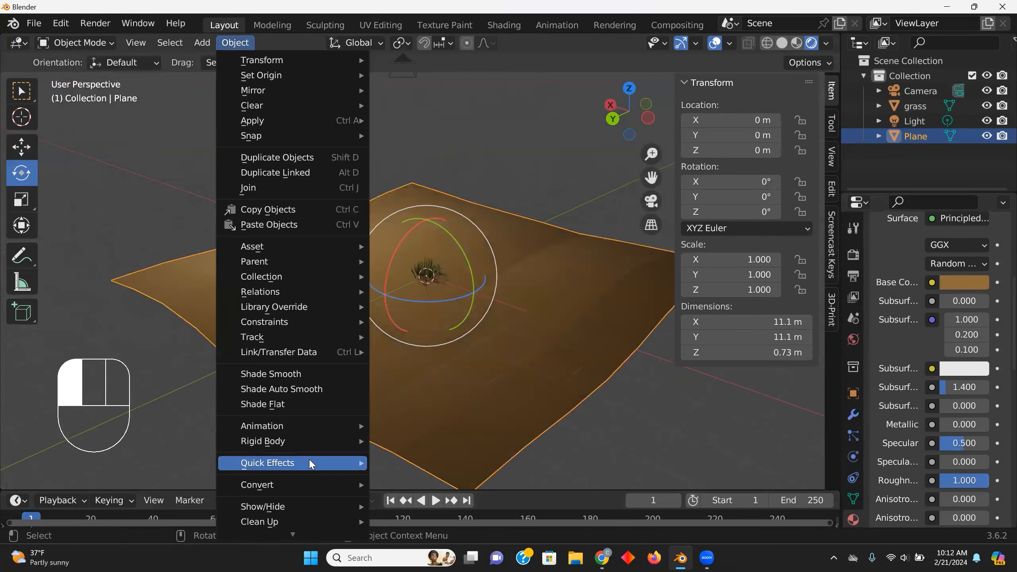
left_click(311, 373)
middle_click_drag(312, 371, 487, 348)
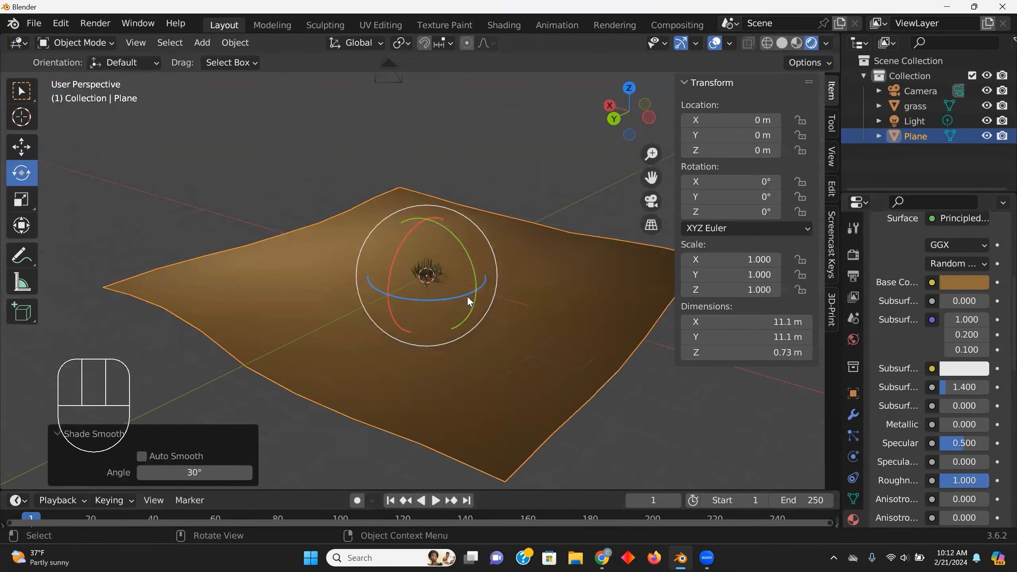
scroll(463, 294, "up", 3)
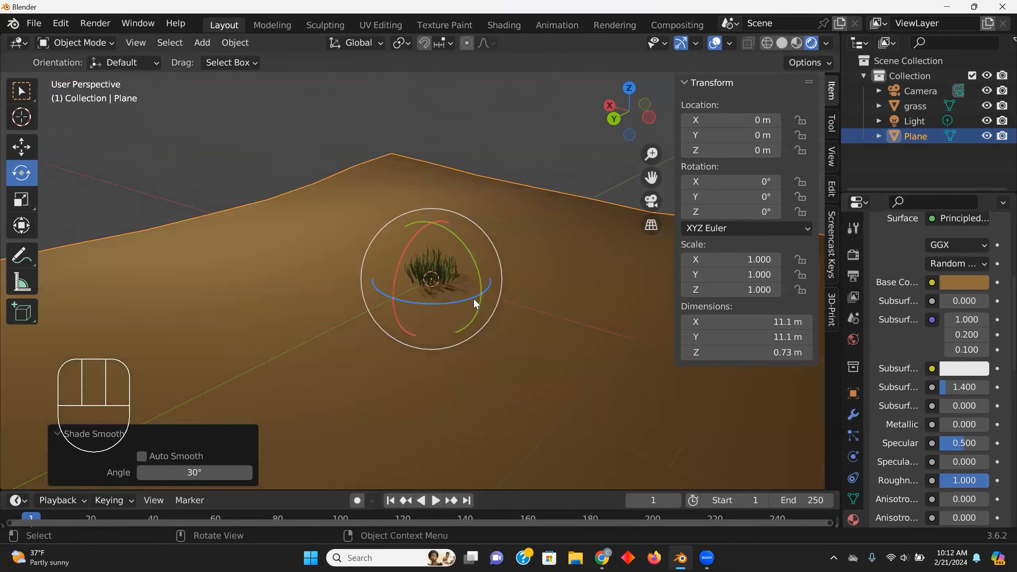
Step: Add a particle system of type Hair to the ground plane and set its hair length to 0.85 m
left_click(851, 437)
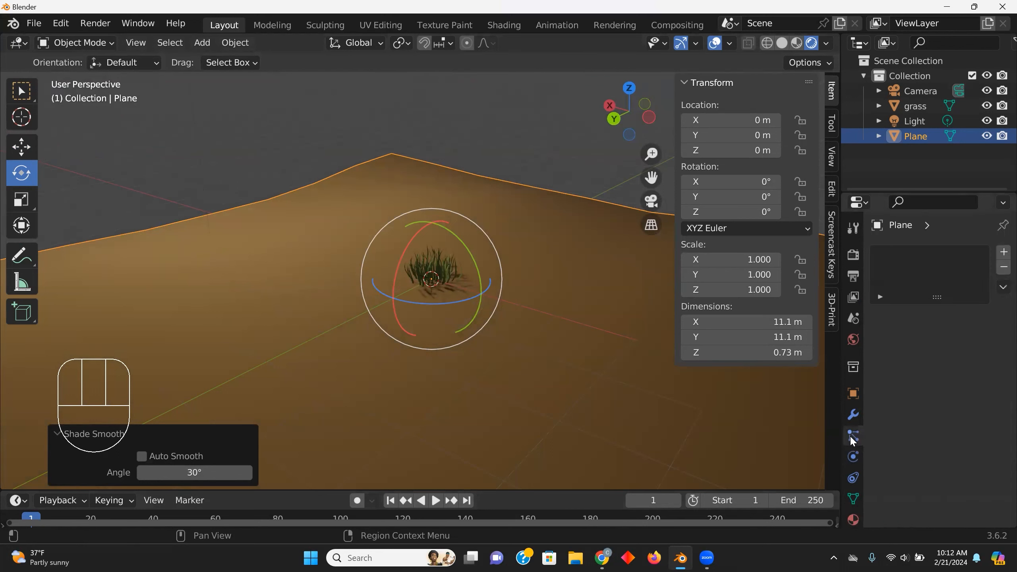
left_click(1003, 253)
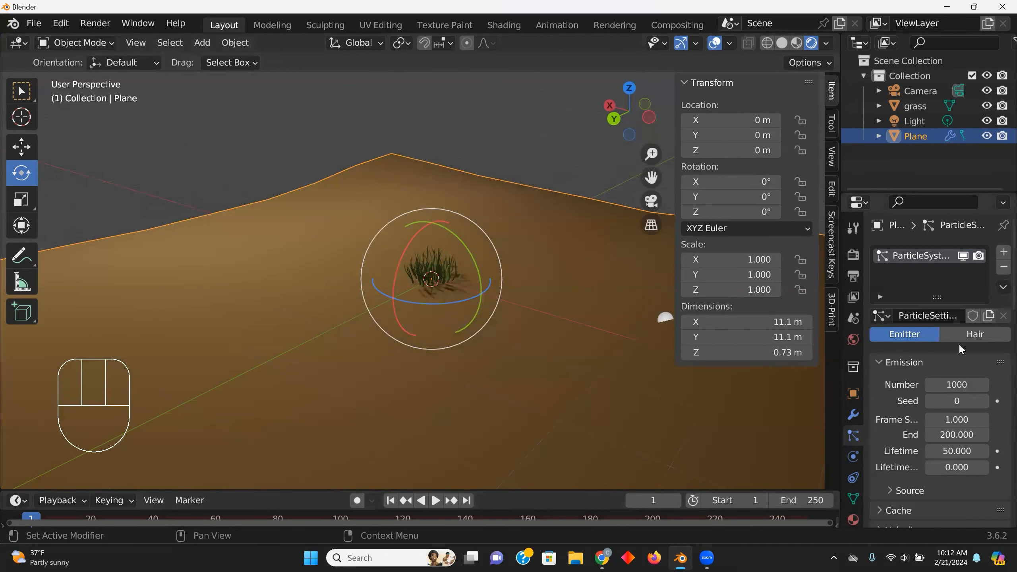
left_click(981, 332)
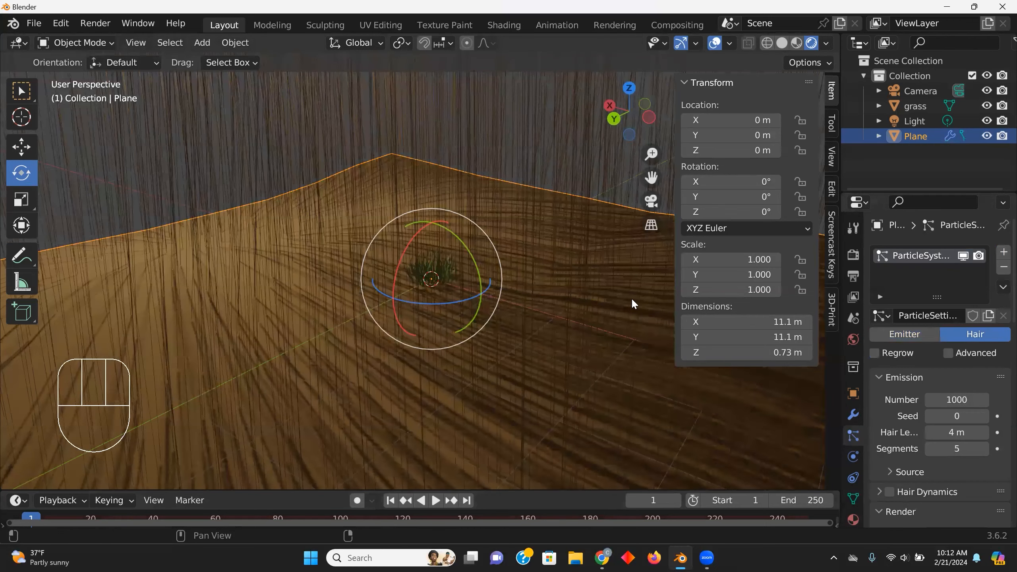
middle_click_drag(536, 290, 509, 330)
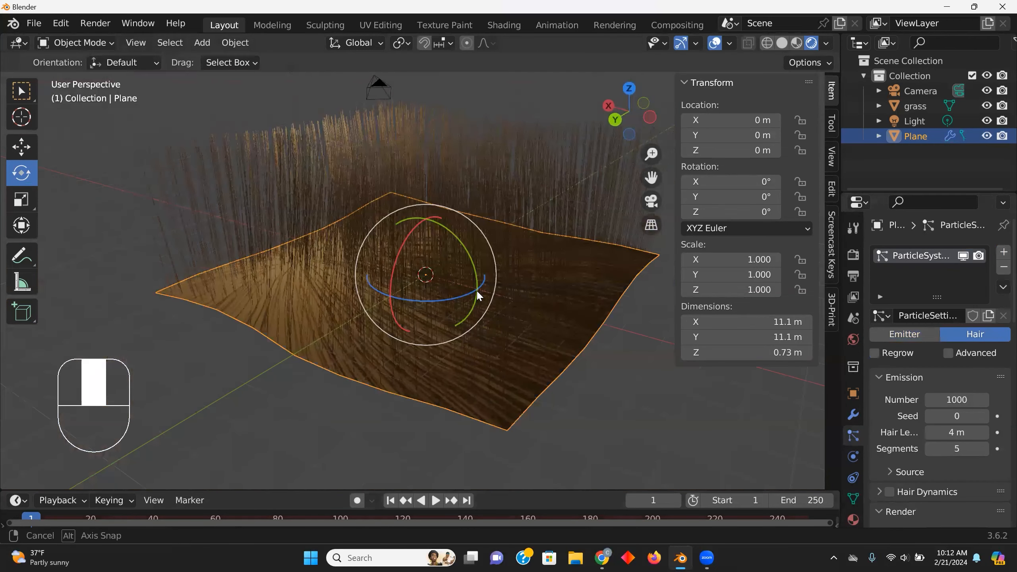
middle_click_drag(489, 296, 476, 291)
scroll(487, 240, "up", 3)
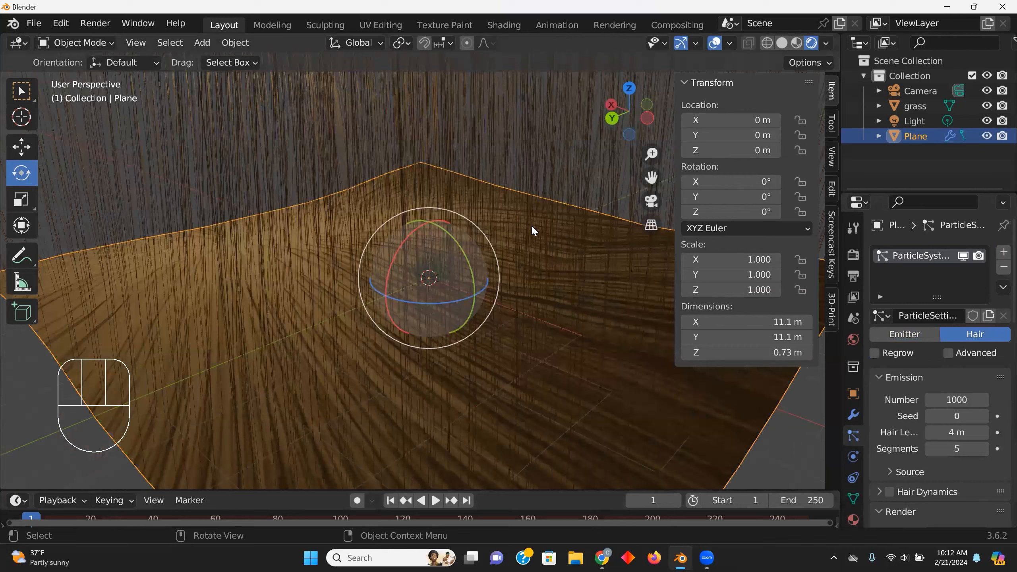
scroll(595, 232, "down", 3)
scroll(425, 270, "up", 2)
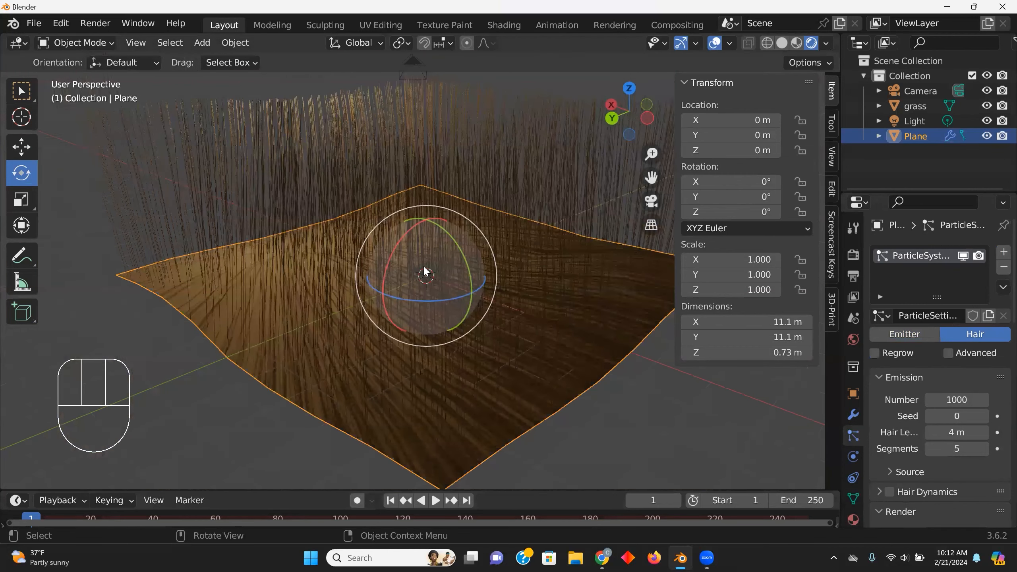
scroll(426, 261, "up", 2)
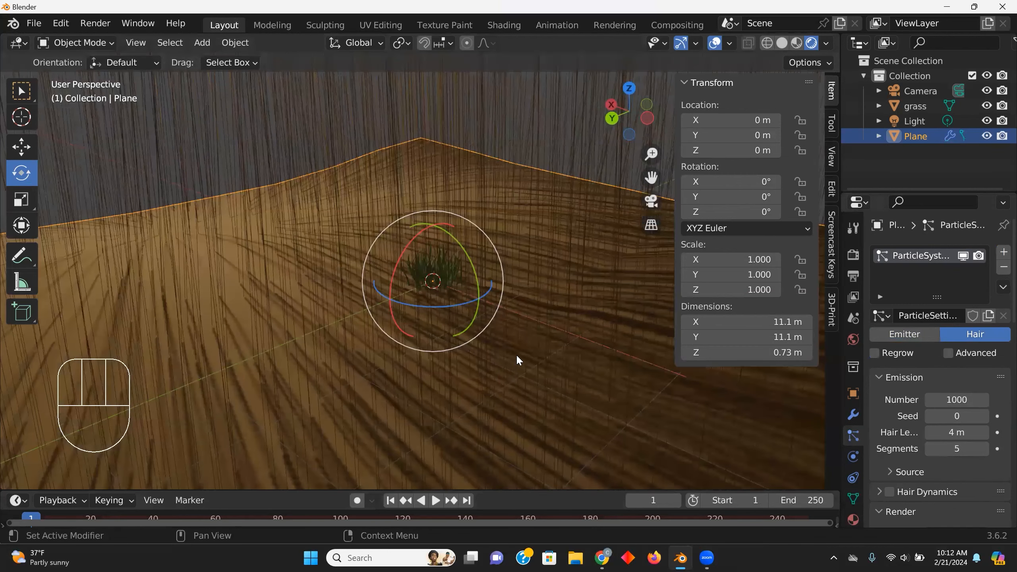
scroll(518, 359, "down", 1)
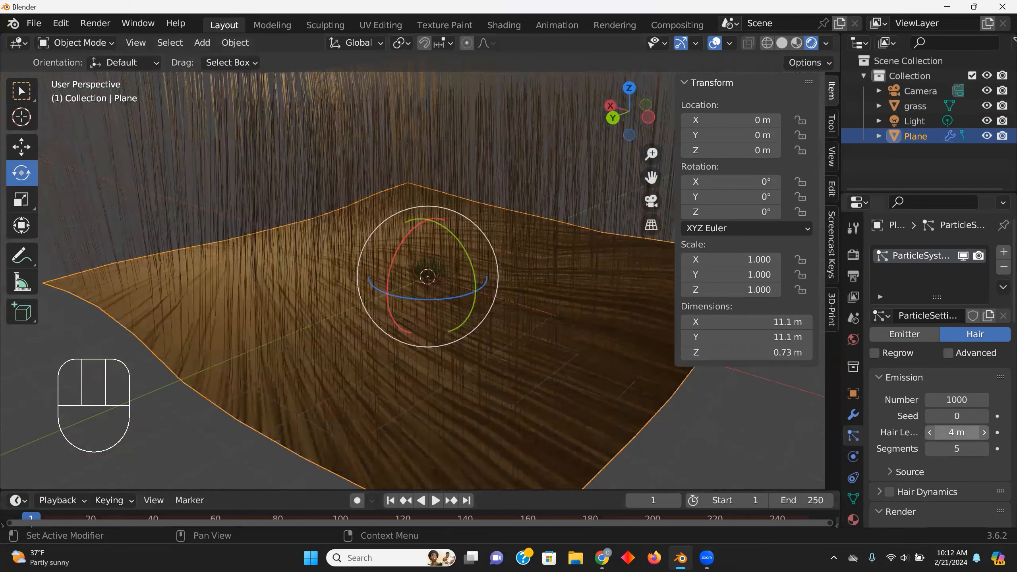
left_click_drag(957, 433, 902, 432)
Step: Render the hair particles as Object, picking the grass clump in the scene as the instance object
scroll(989, 444, "down", 6)
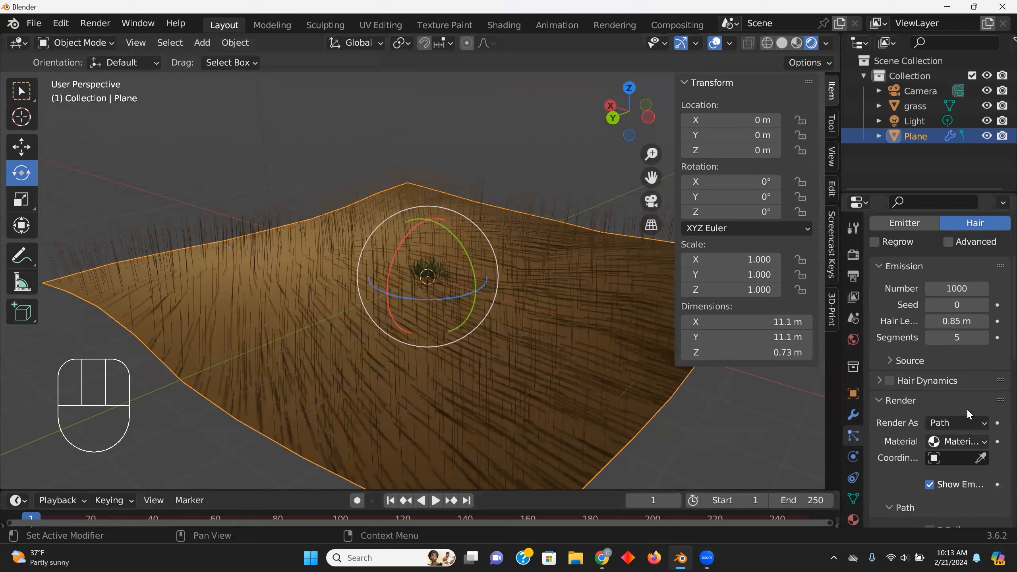
left_click(945, 407)
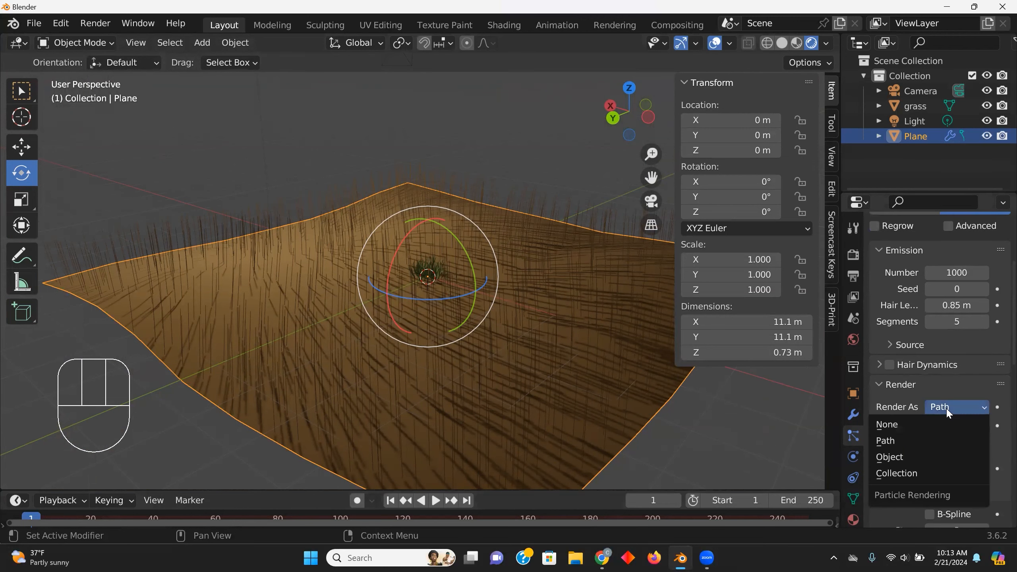
left_click(953, 459)
scroll(976, 477, "down", 5)
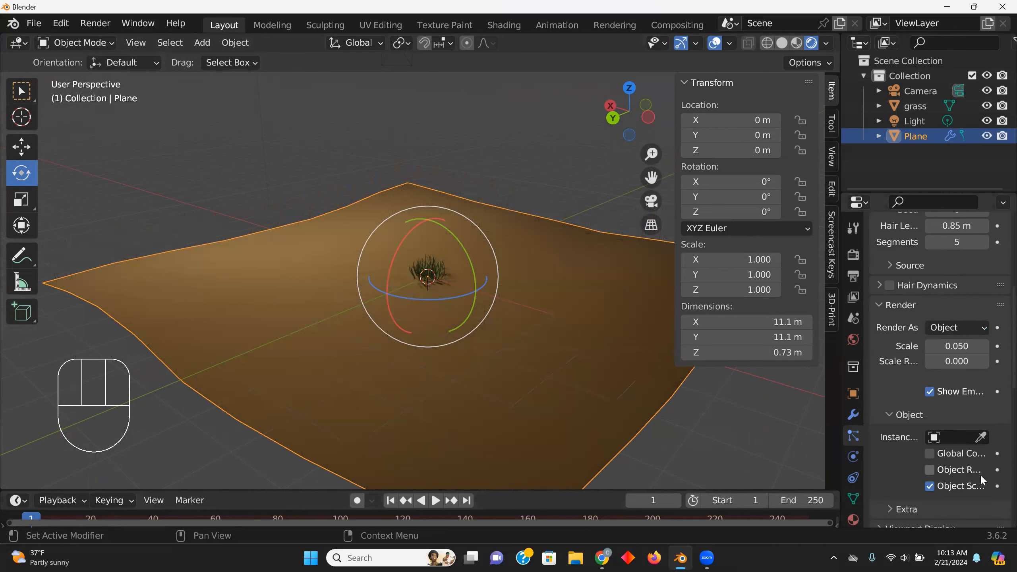
left_click(982, 438)
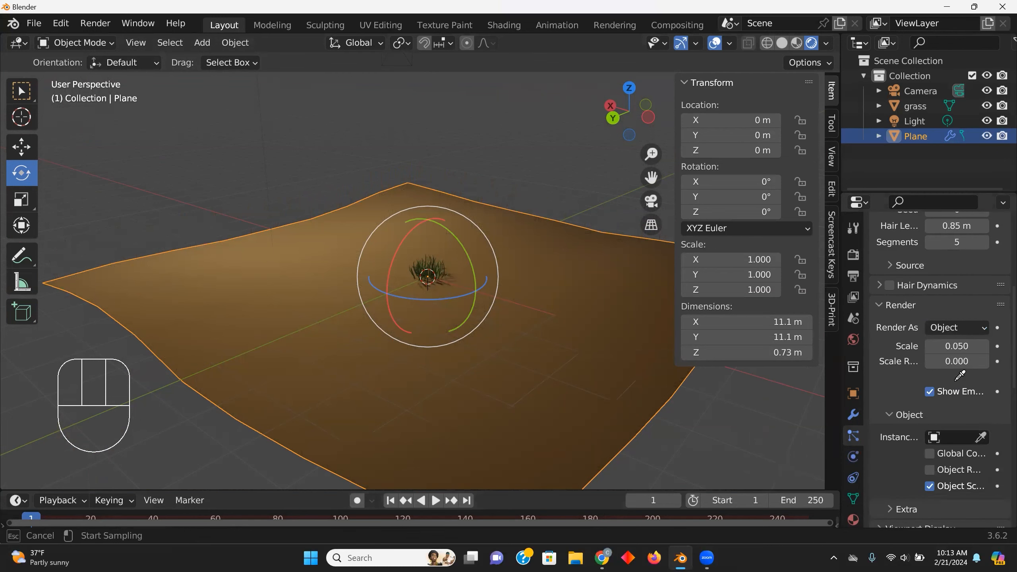
left_click(430, 262)
scroll(441, 278, "up", 6)
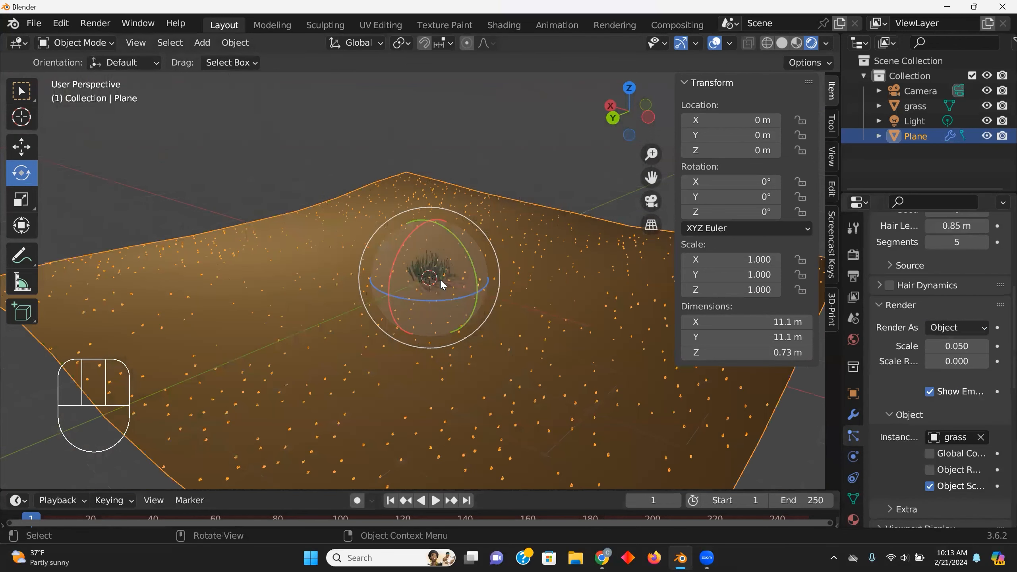
mouse_move(324, 332)
middle_mouse_down()
mouse_move(372, 299)
mouse_move(326, 309)
mouse_move(264, 377)
mouse_move(314, 349)
middle_mouse_up()
scroll(314, 352, "down", 3)
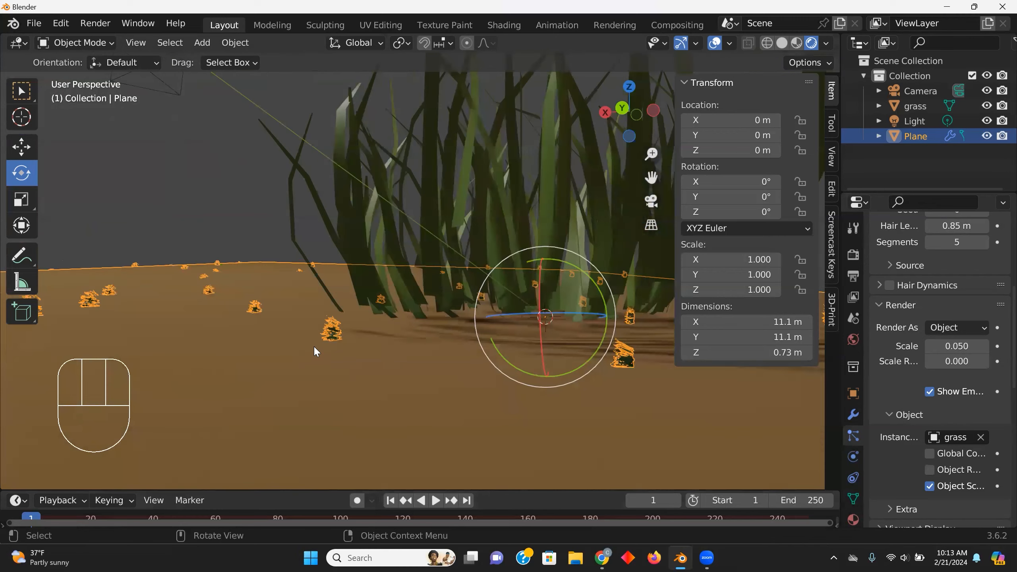
Step: Turn on the advanced hair settings, enable particle rotation and set its orientation axis to Object X so the clumps stand upright
scroll(976, 283, "up", 5)
left_click(966, 323)
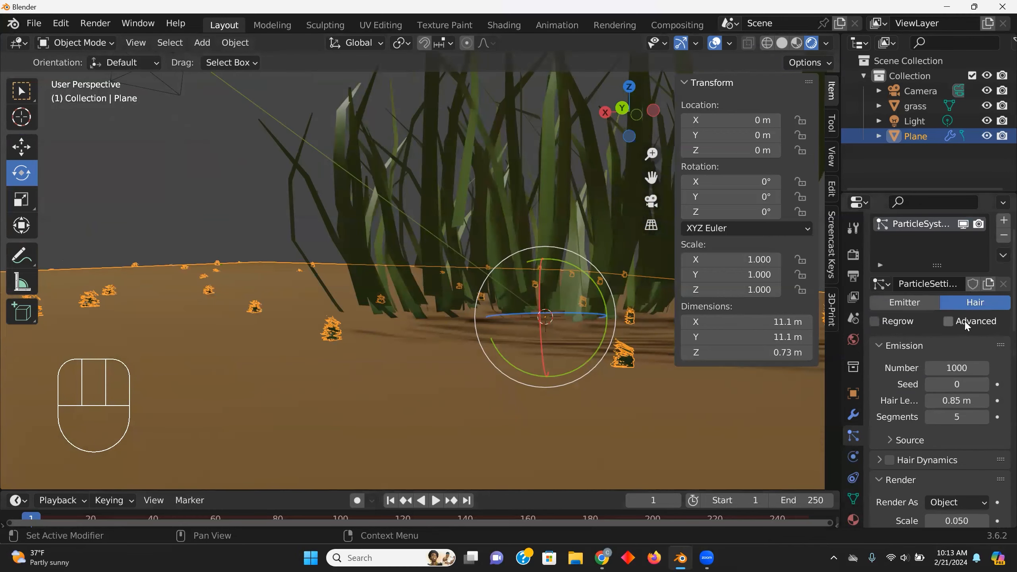
scroll(967, 423, "down", 5)
left_click(904, 421)
left_click(895, 420)
left_click(889, 420)
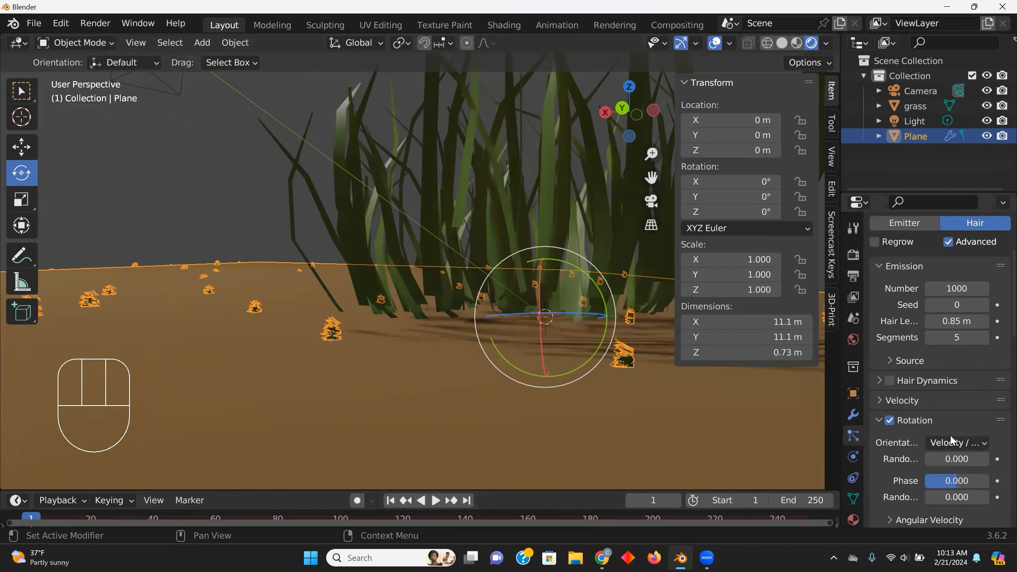
scroll(954, 437, "down", 3)
left_click(973, 399)
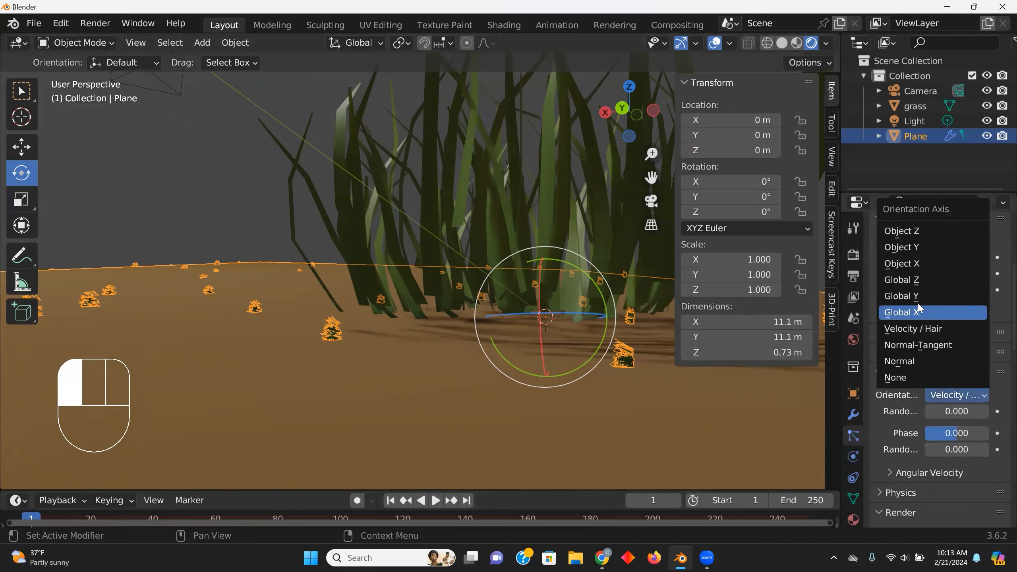
left_click(924, 263)
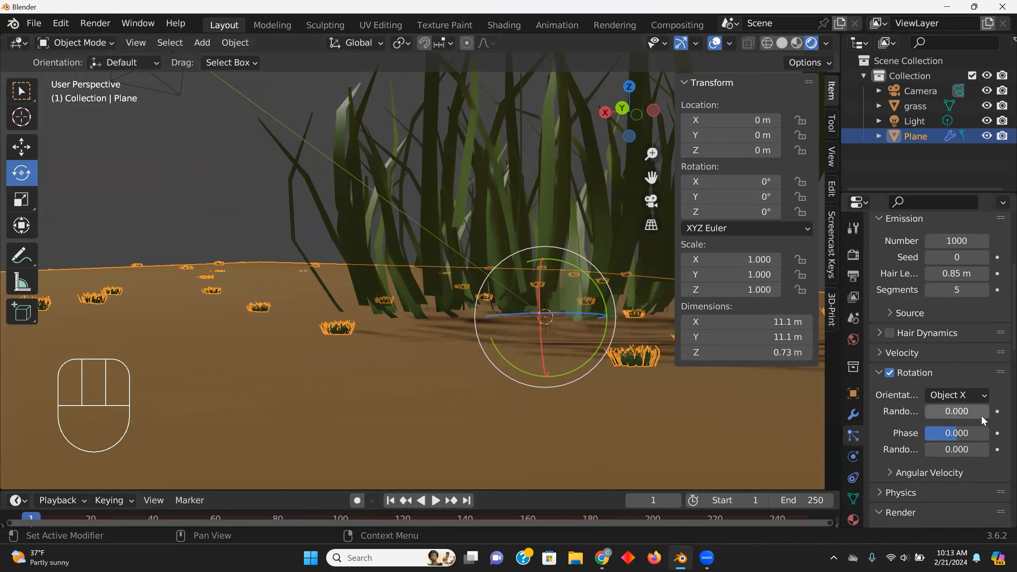
Step: Set the render scale of the grass instances to 0.760 with a scale randomness of 0.250
scroll(969, 368, "down", 10)
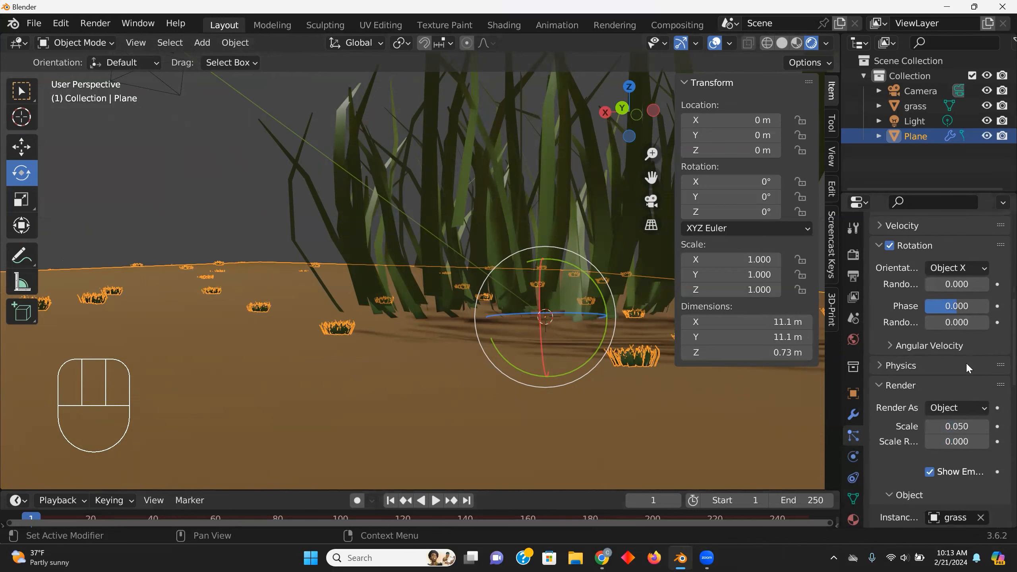
left_click_drag(948, 395, 974, 395)
scroll(458, 332, "down", 5)
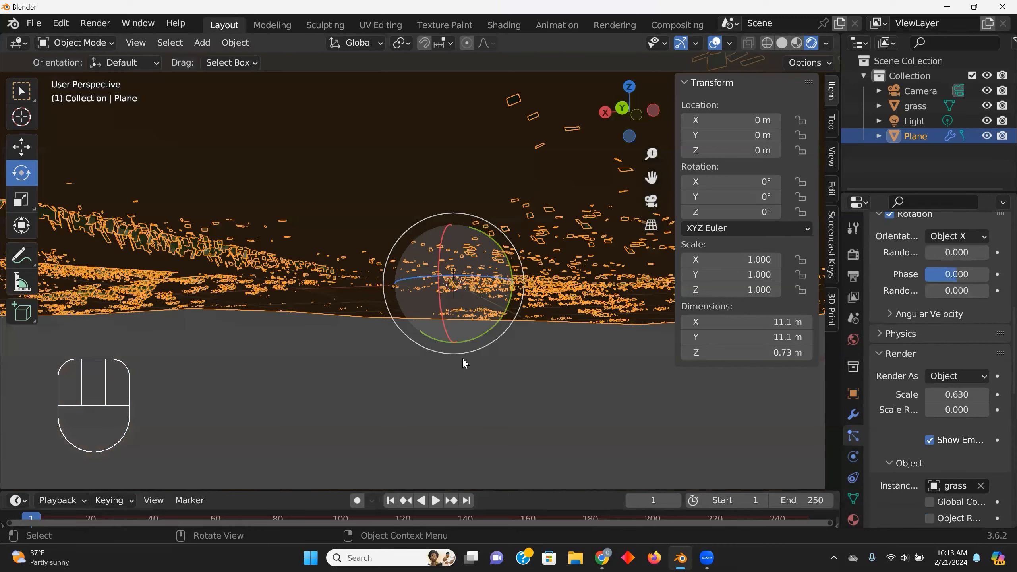
middle_click_drag(468, 357, 437, 378)
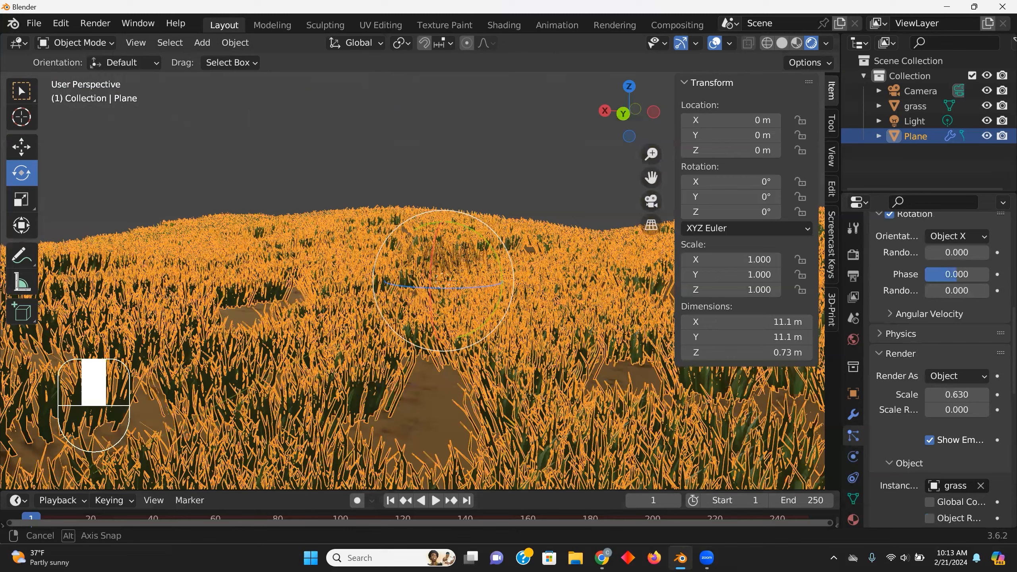
middle_click_drag(454, 417, 657, 422)
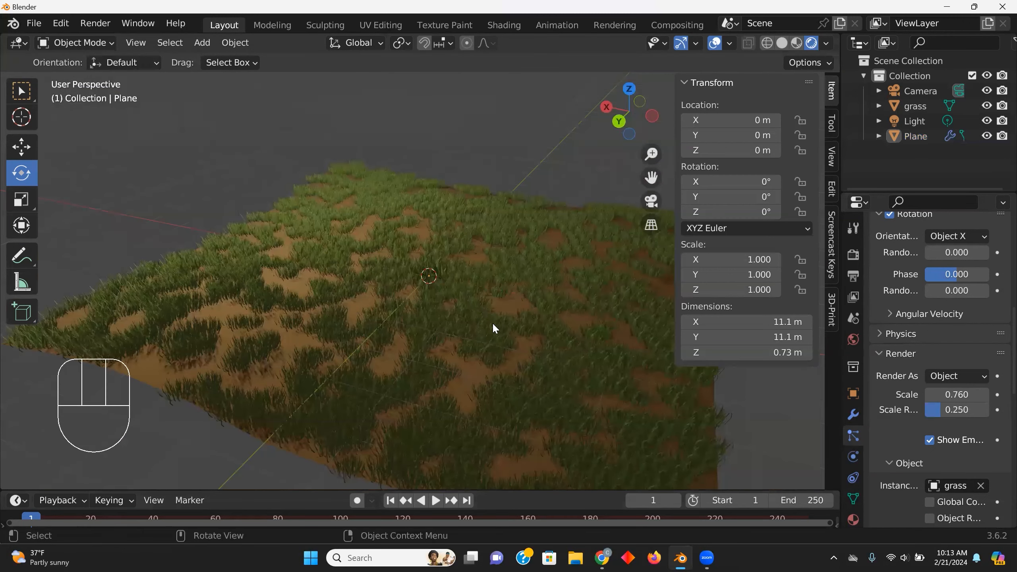
middle_click_drag(494, 325, 498, 327)
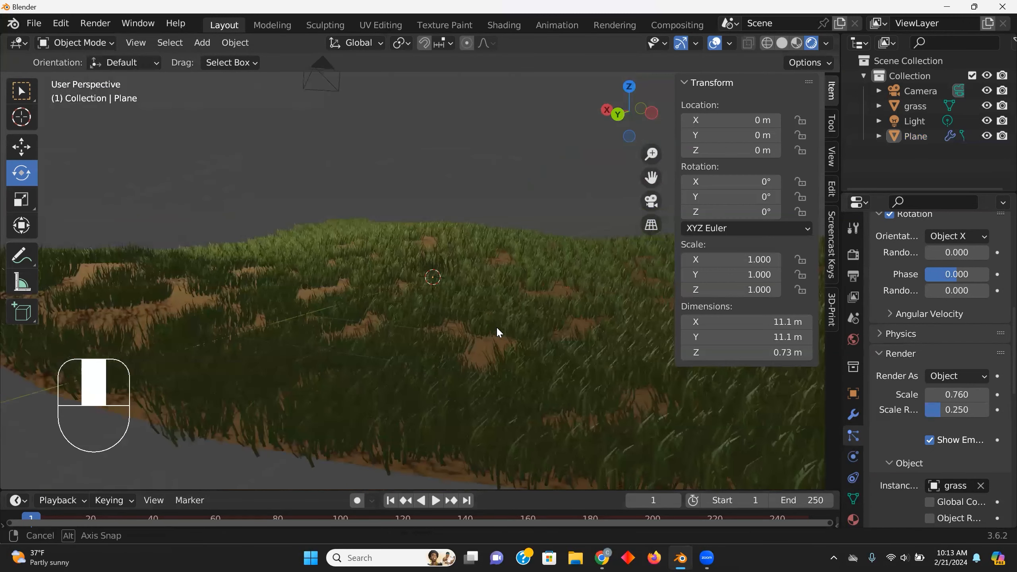
middle_click_drag(591, 340, 447, 272)
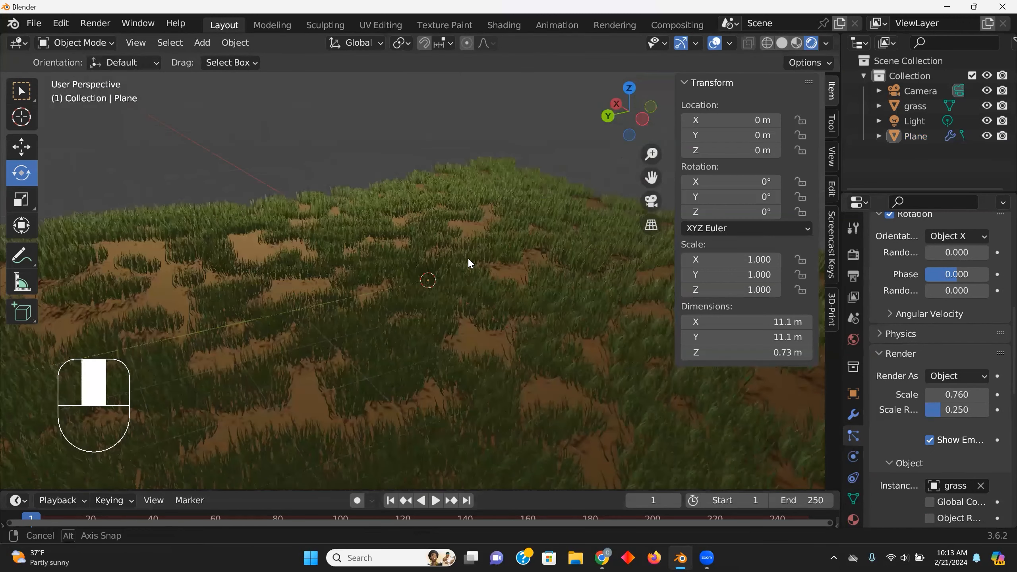
middle_click_drag(257, 267, 251, 260)
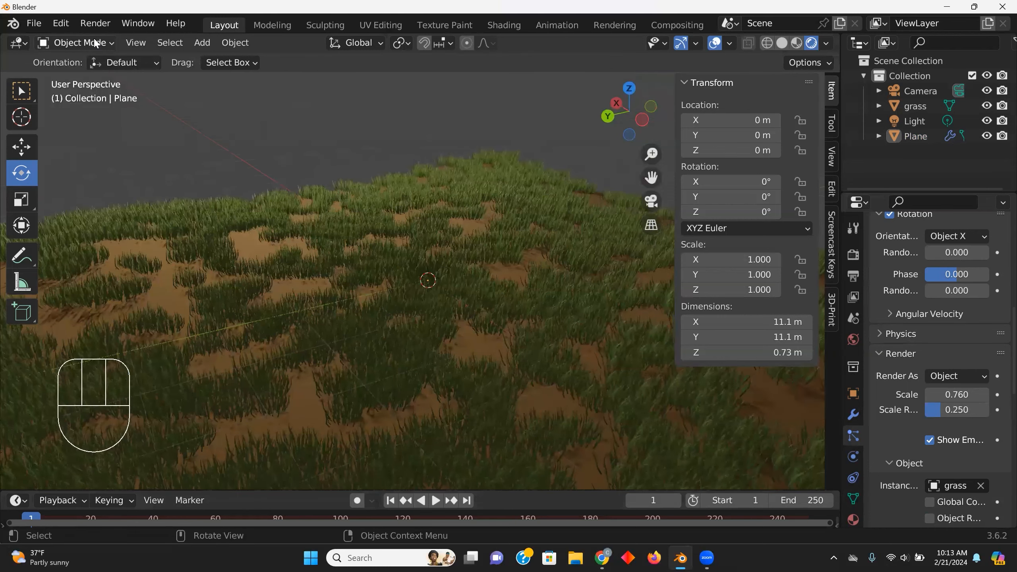
Step: In Particle Edit mode, brush extra hairs with the Add tool onto bare patches around the ground plane's edges, and return to Object Mode
left_click(96, 43)
left_click(96, 159)
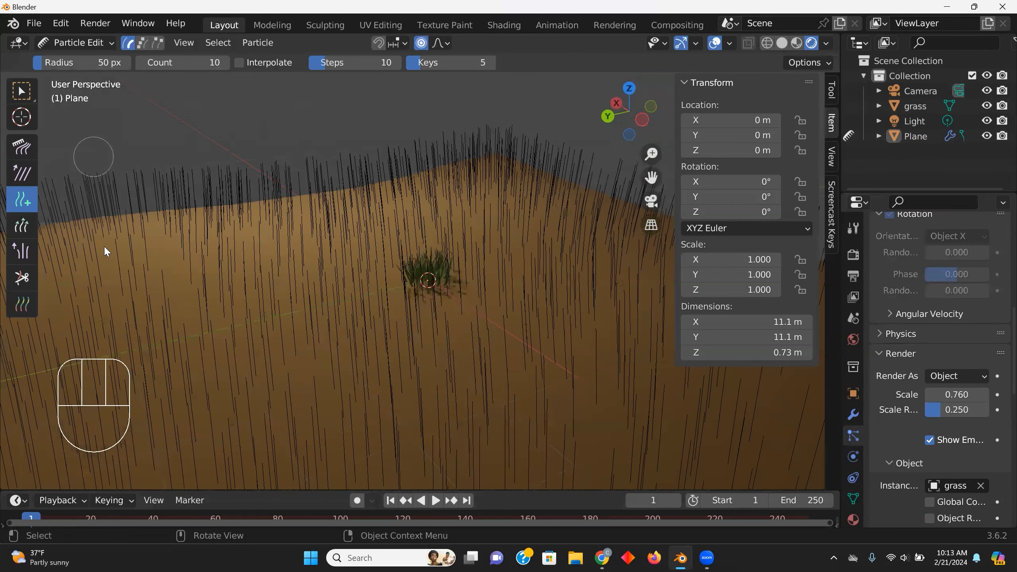
scroll(196, 272, "down", 4)
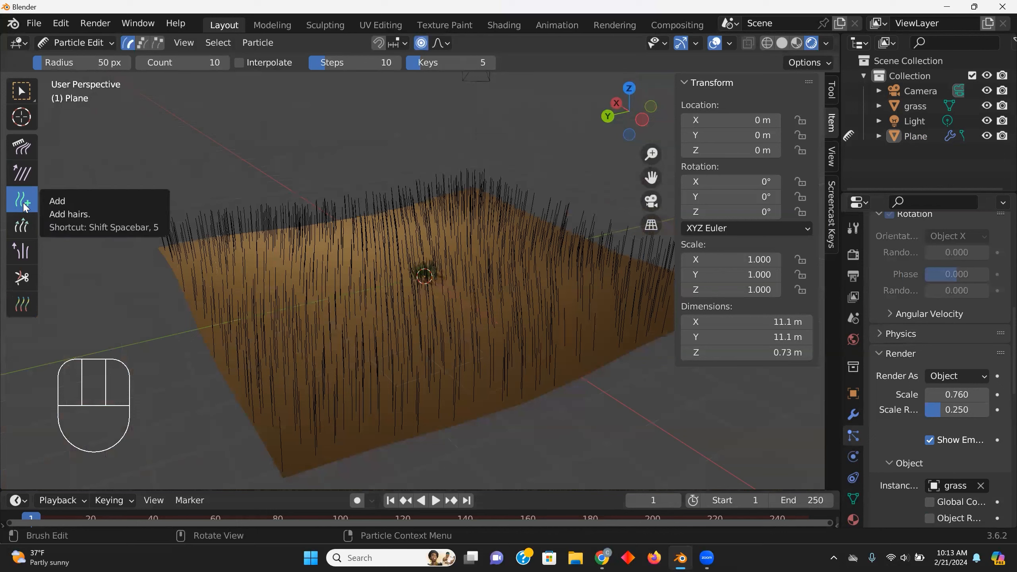
mouse_move(295, 388)
left_mouse_down()
mouse_move(337, 426)
mouse_move(291, 423)
mouse_move(232, 348)
mouse_move(218, 266)
mouse_move(291, 243)
left_mouse_up()
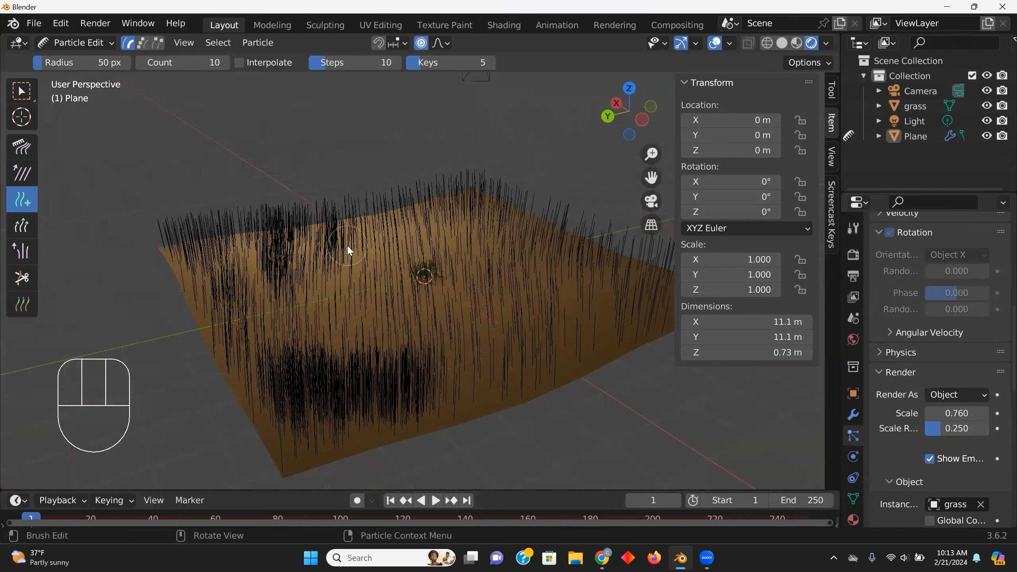
mouse_move(404, 218)
left_mouse_down()
mouse_move(493, 234)
mouse_move(331, 265)
mouse_move(354, 295)
left_mouse_up()
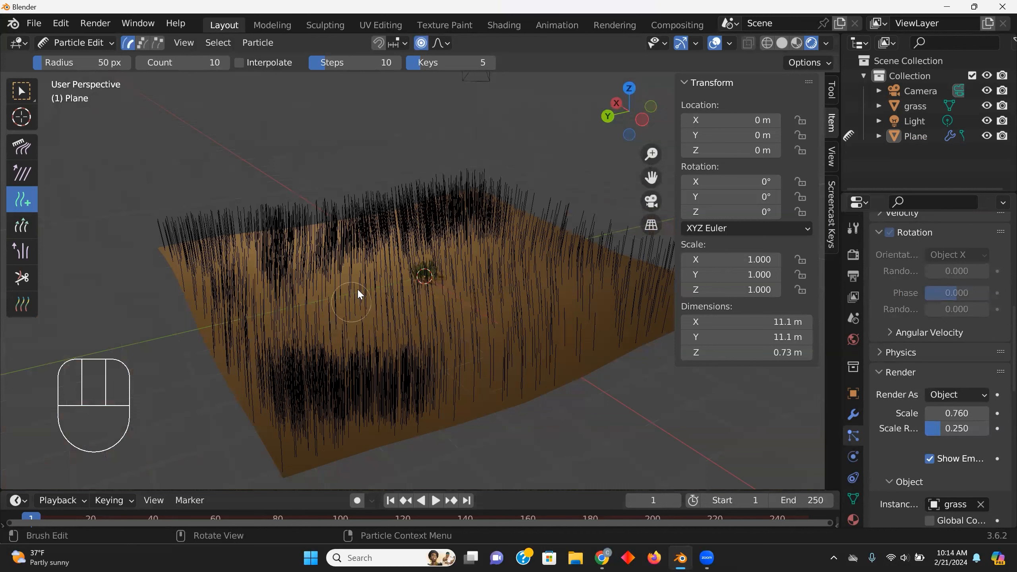
left_click(71, 45)
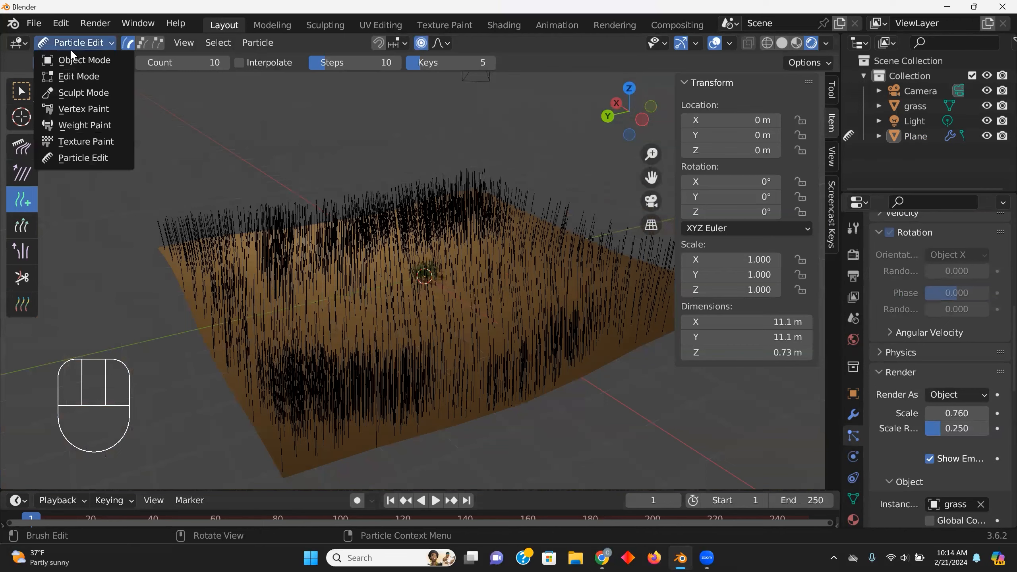
left_click(77, 60)
middle_click_drag(340, 291, 334, 330)
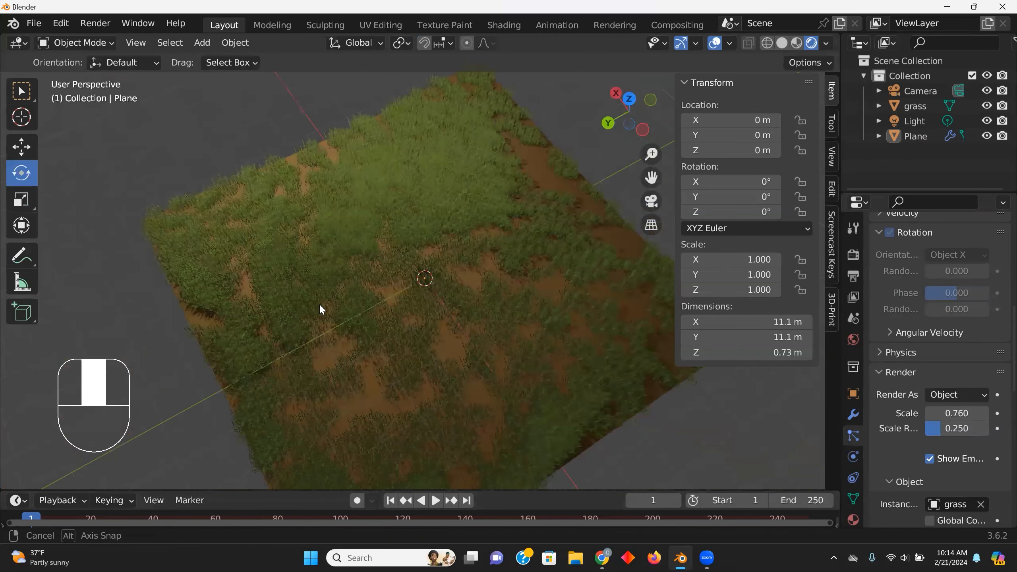
Step: Reenter Particle Edit mode and add more hairs down the sparse side of the plane and in front of the grass clump
middle_click_drag(83, 38, 88, 151)
left_click(76, 42)
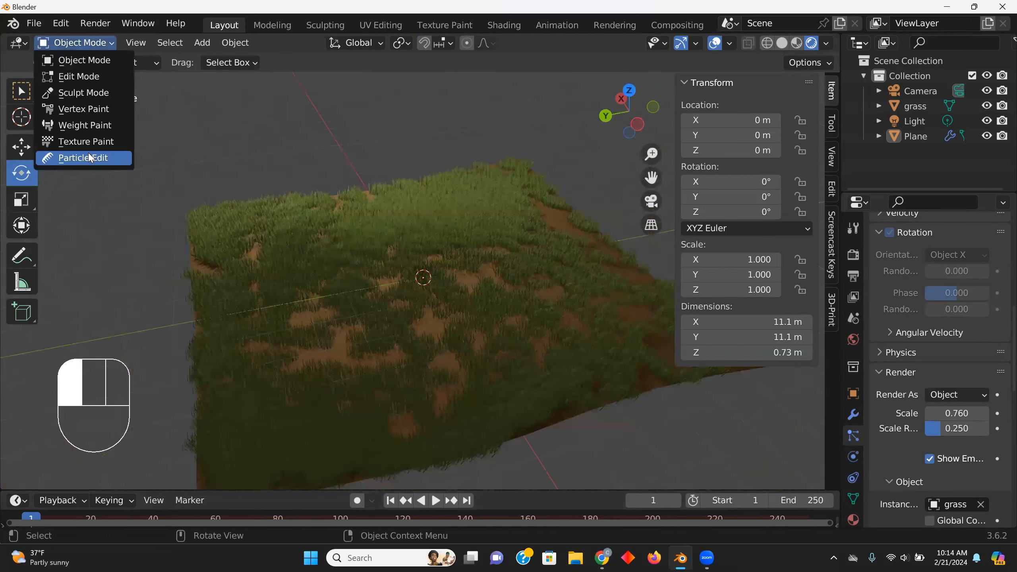
left_click(89, 156)
mouse_move(247, 216)
left_mouse_down()
mouse_move(209, 275)
mouse_move(268, 270)
mouse_move(270, 343)
mouse_move(252, 367)
mouse_move(232, 322)
mouse_move(270, 409)
left_mouse_up()
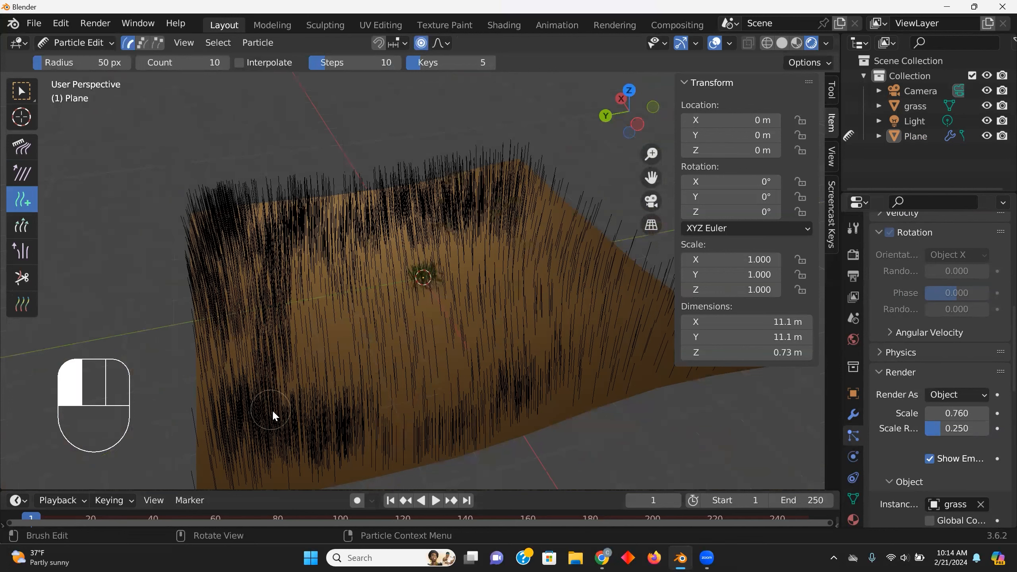
left_click(398, 355)
left_click(88, 43)
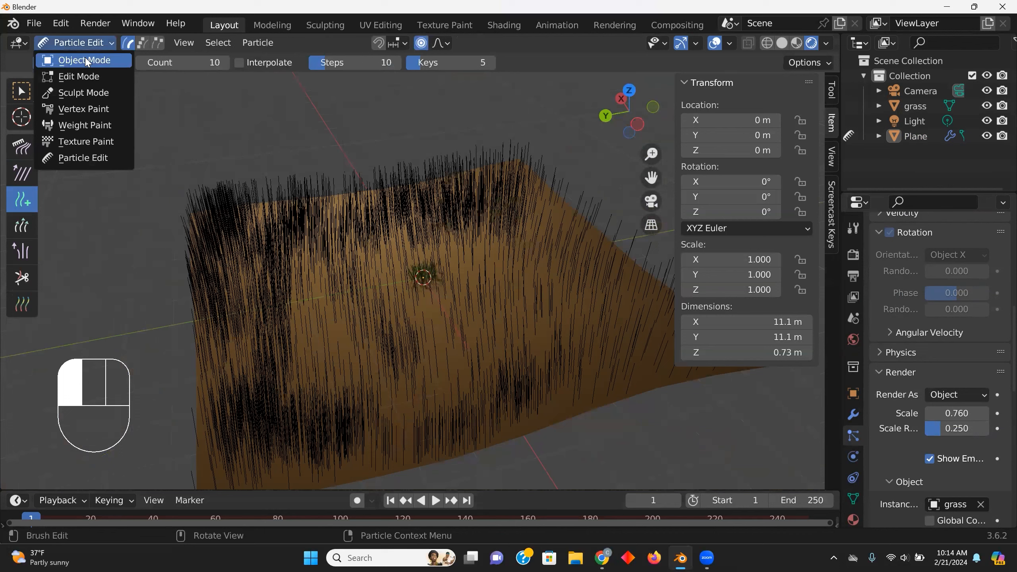